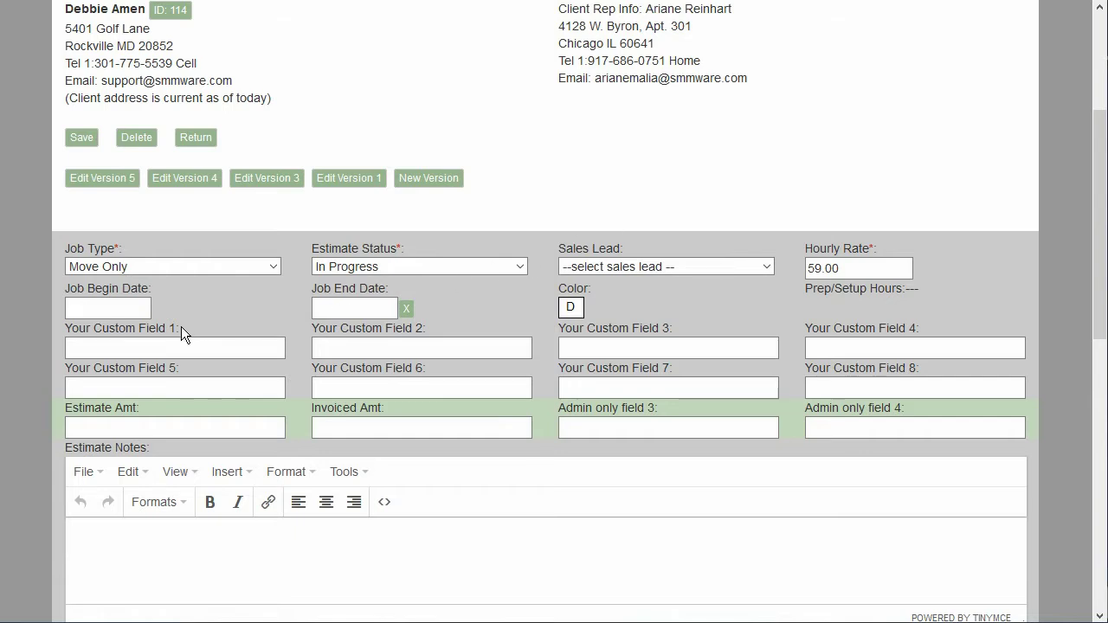
Step: Examine the estimate form's custom field labels and the available Estimate Status options, leaving the status selection unchanged
left_click_drag(181, 326, 64, 328)
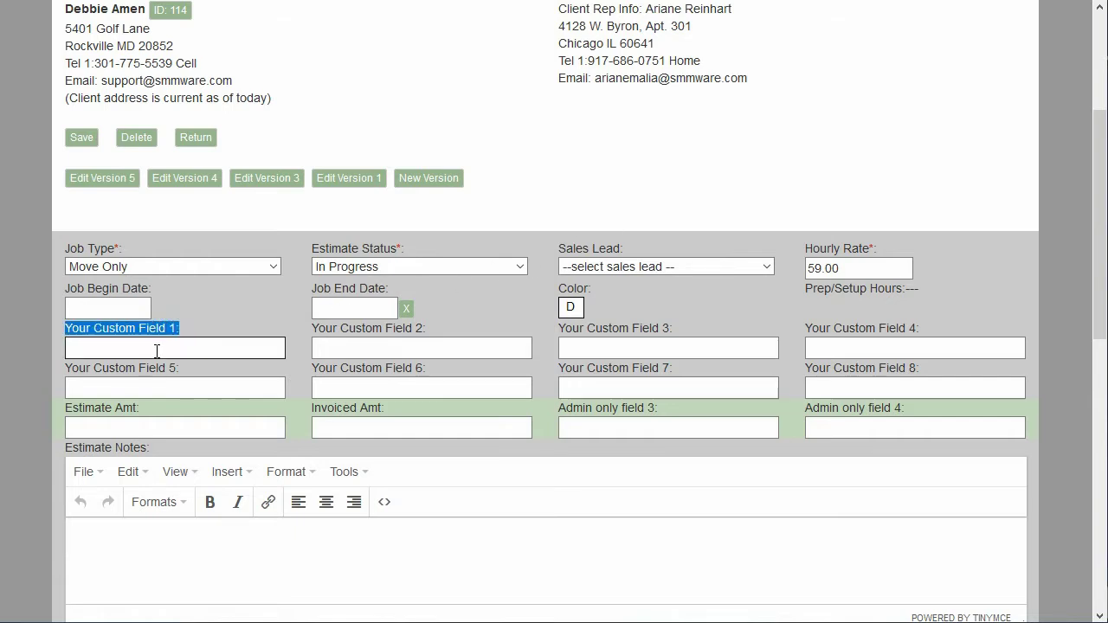
scroll(157, 351, "down", 2)
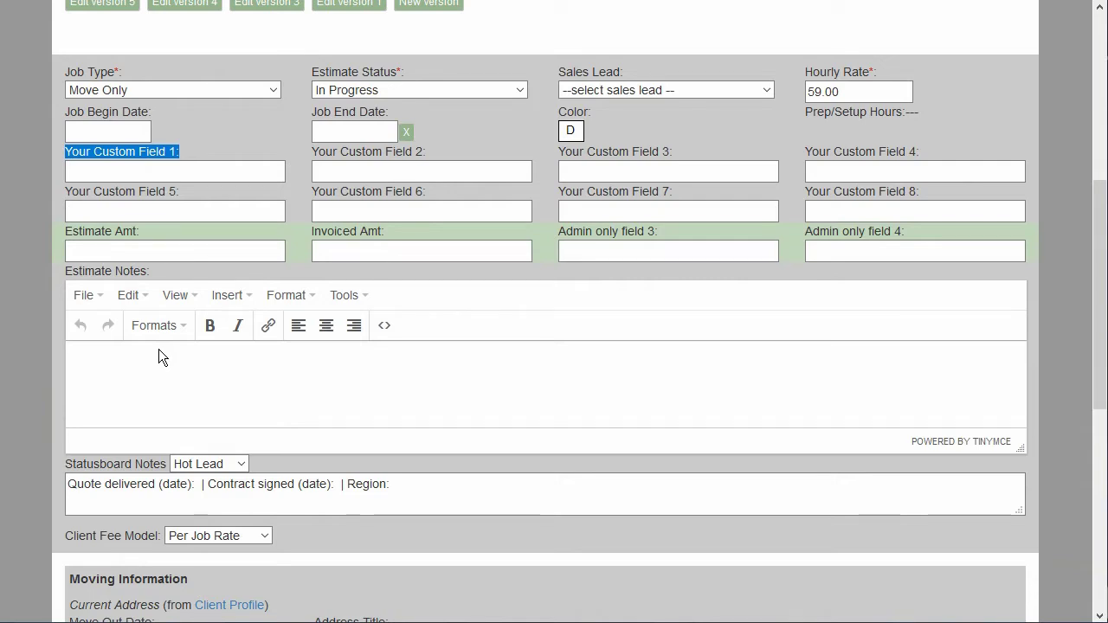
left_click(355, 91)
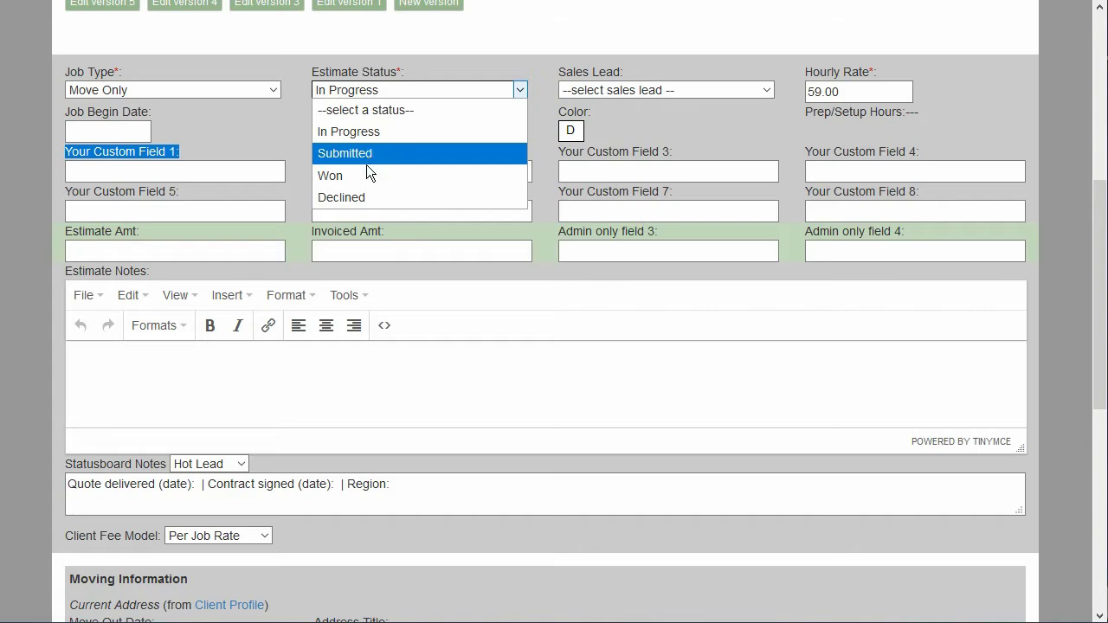
left_click(271, 135)
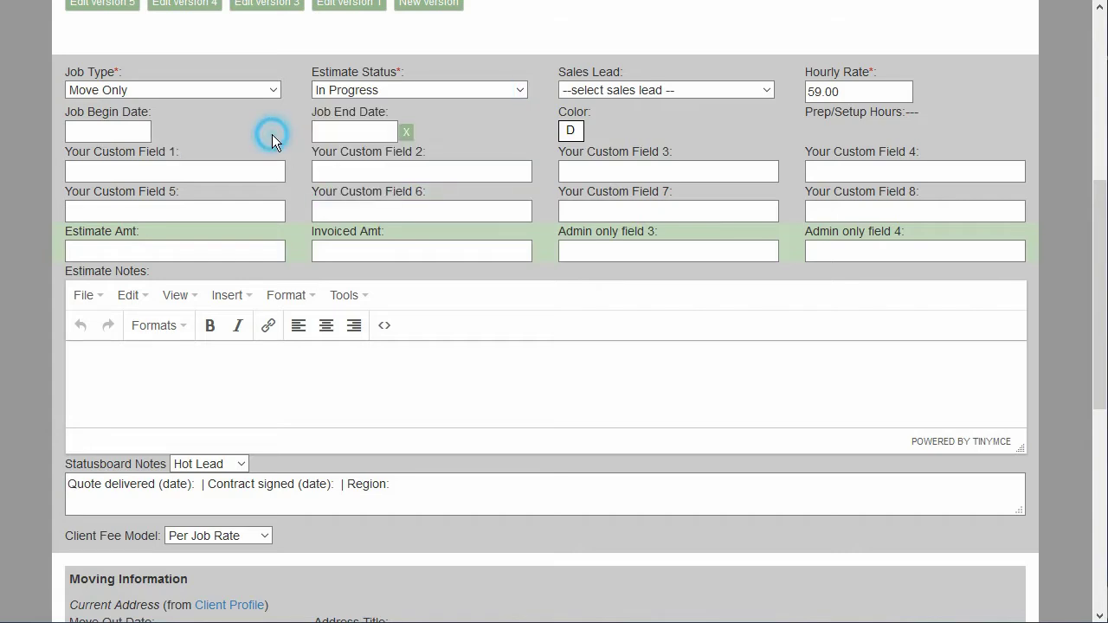
Step: Expand the unrestricted File Manager for this estimate, review its upload options and existing files, and collapse it again
scroll(292, 186, "down", 5)
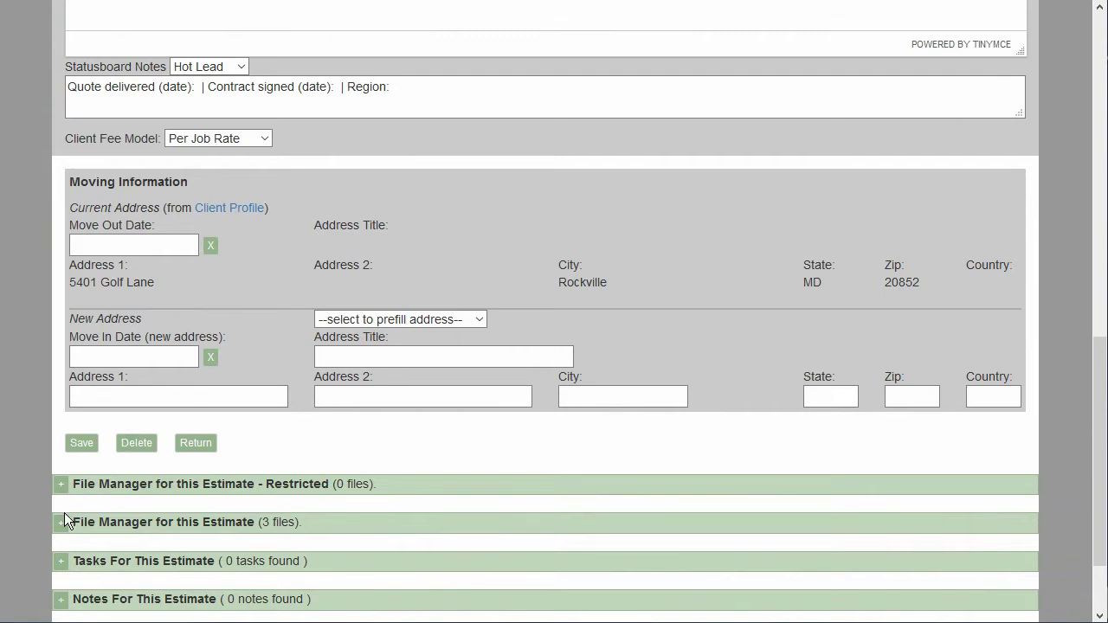
left_click(62, 525)
scroll(122, 442, "down", 3)
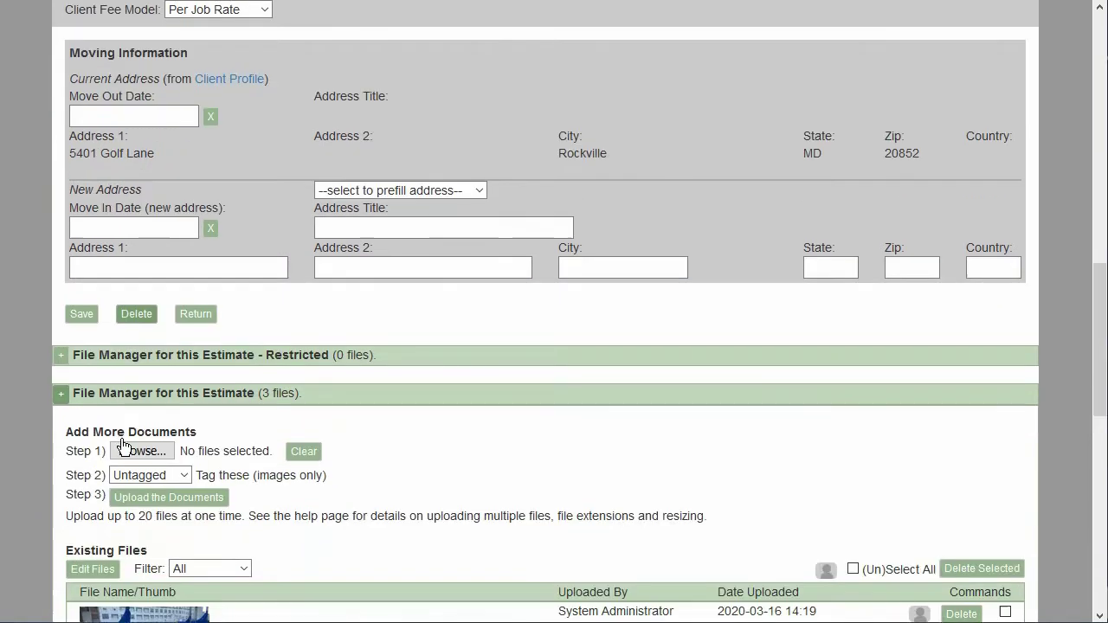
scroll(122, 442, "down", 2)
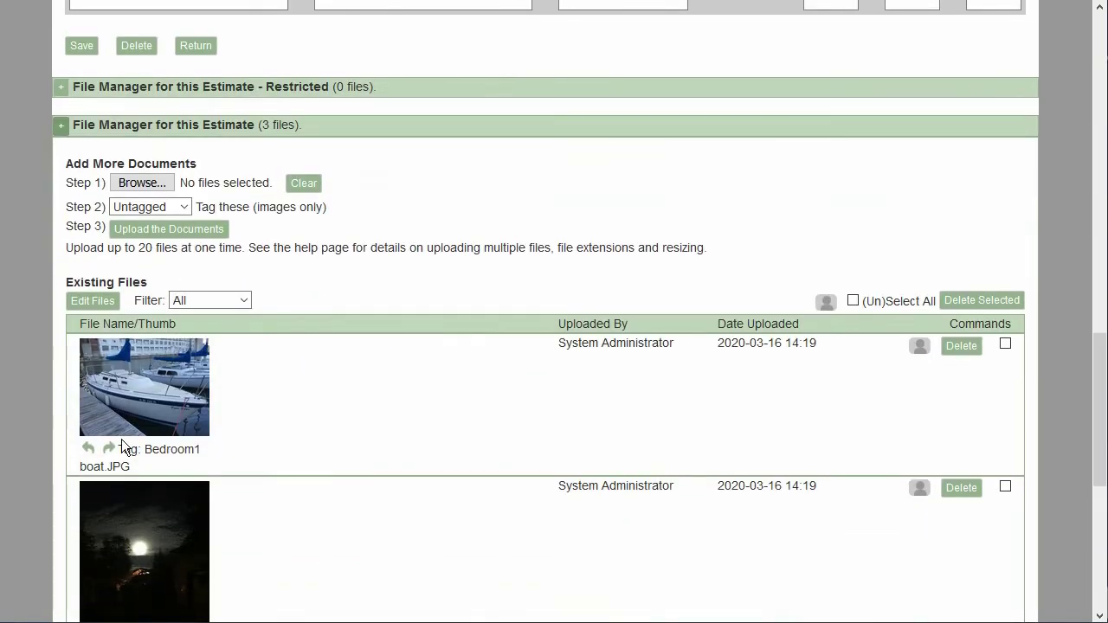
scroll(122, 441, "down", 1)
scroll(126, 433, "up", 2)
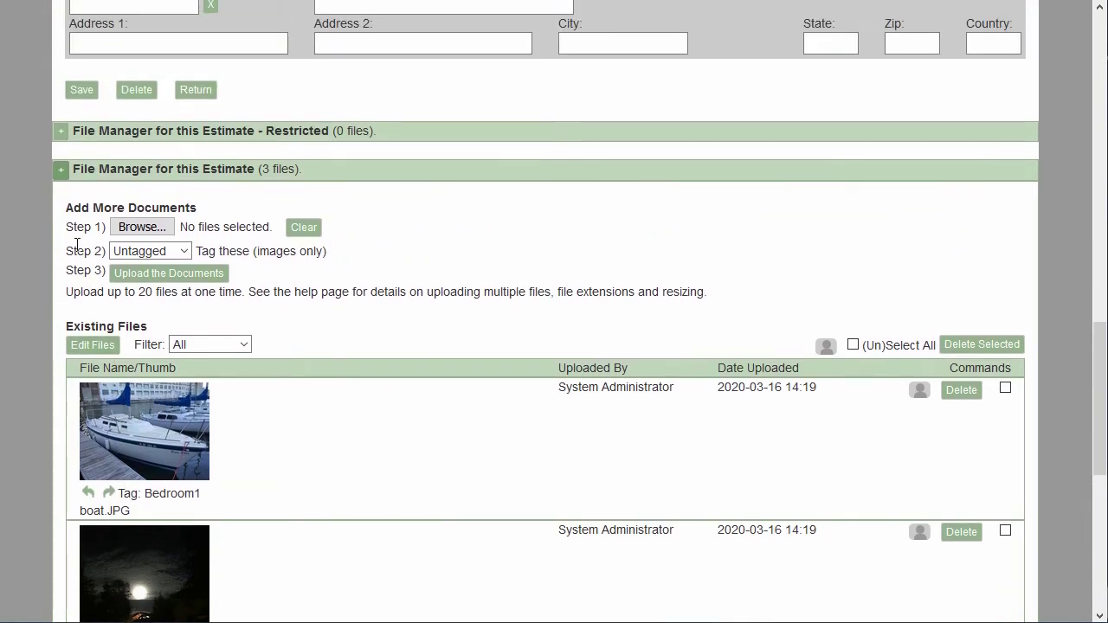
left_click(61, 170)
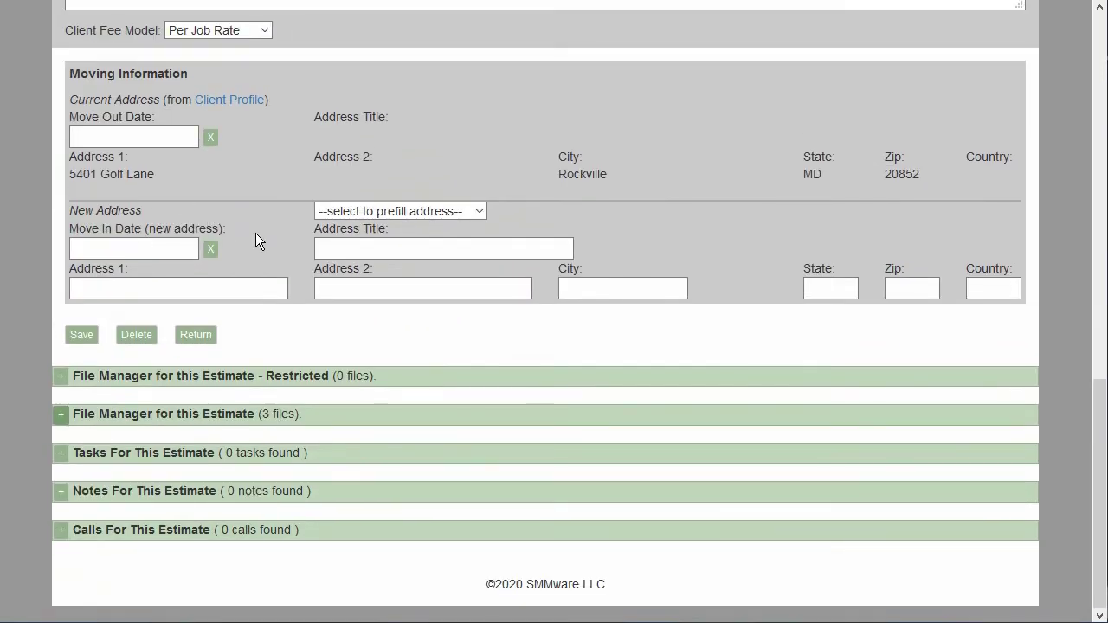
Step: Open Version 5 of the estimate for editing
scroll(255, 232, "up", 3)
scroll(255, 233, "up", 4)
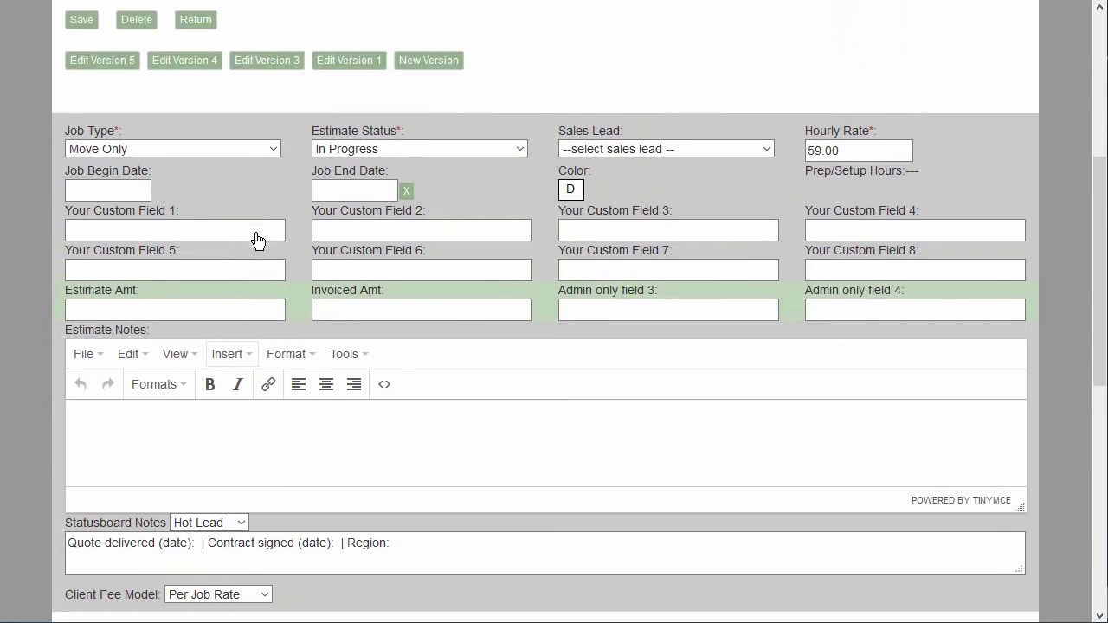
scroll(258, 234, "up", 1)
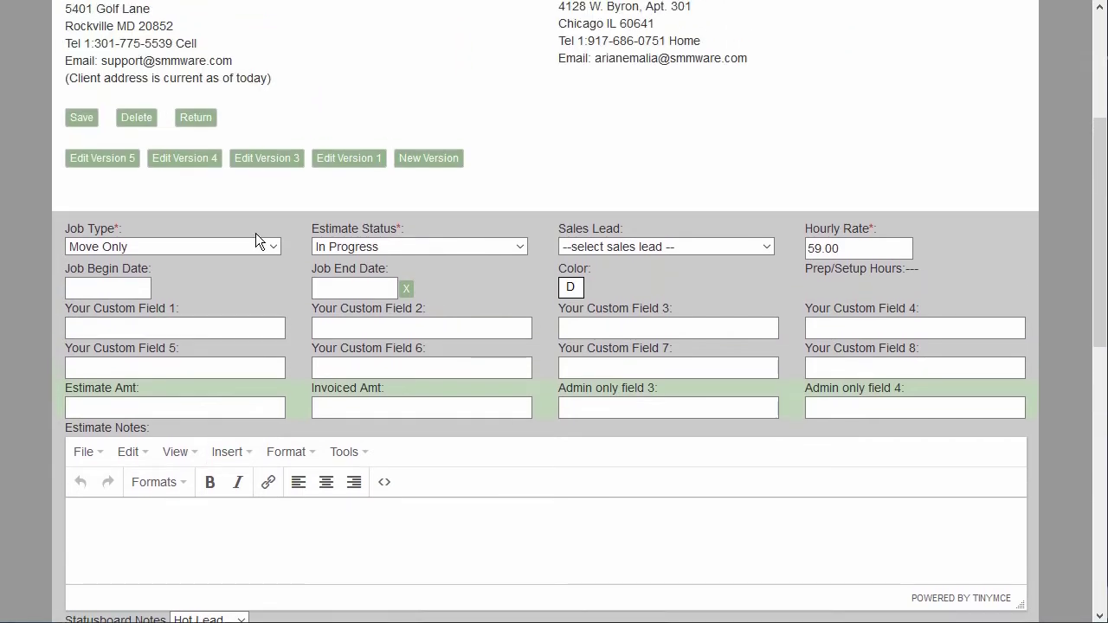
left_click(110, 163)
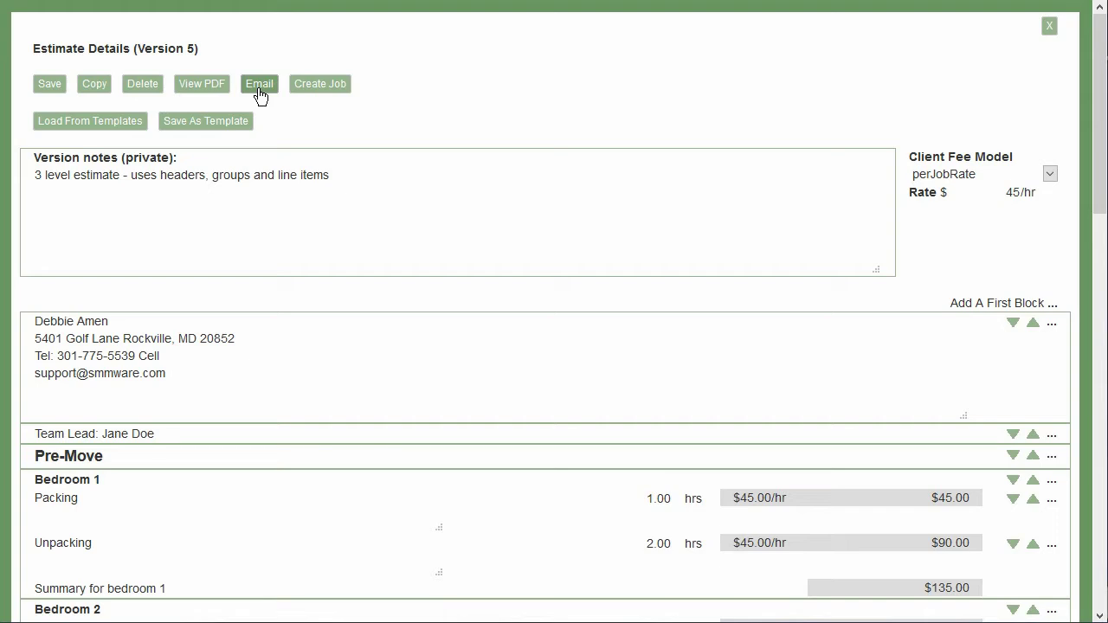
Step: View the Version 5 estimate as a PDF and read through its client, pre-move and move day sections
left_click(208, 86)
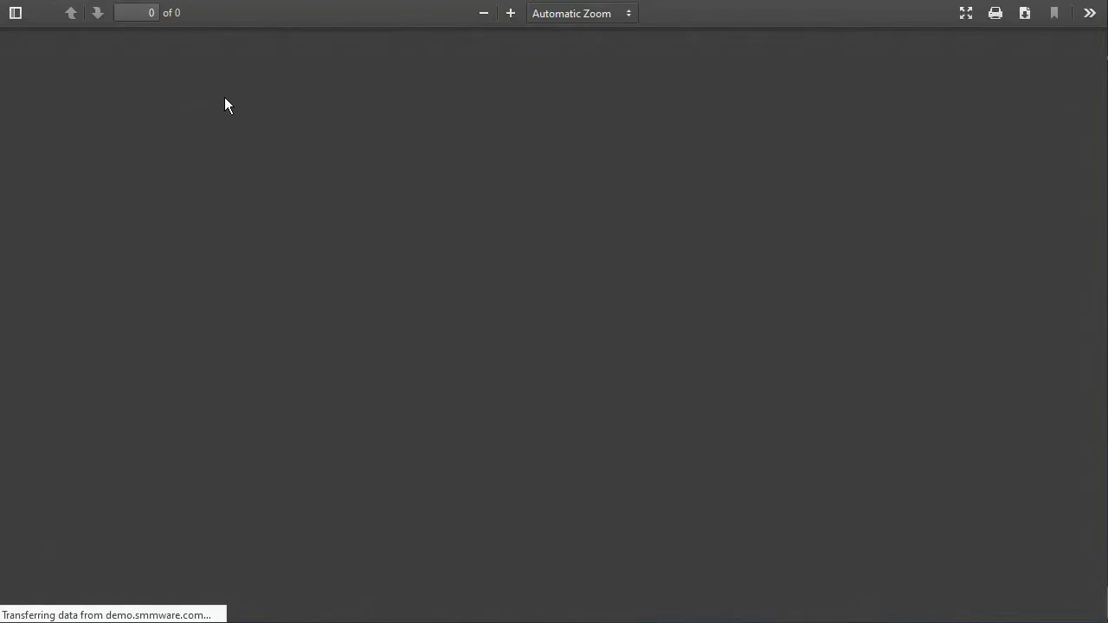
scroll(429, 182, "down", 10)
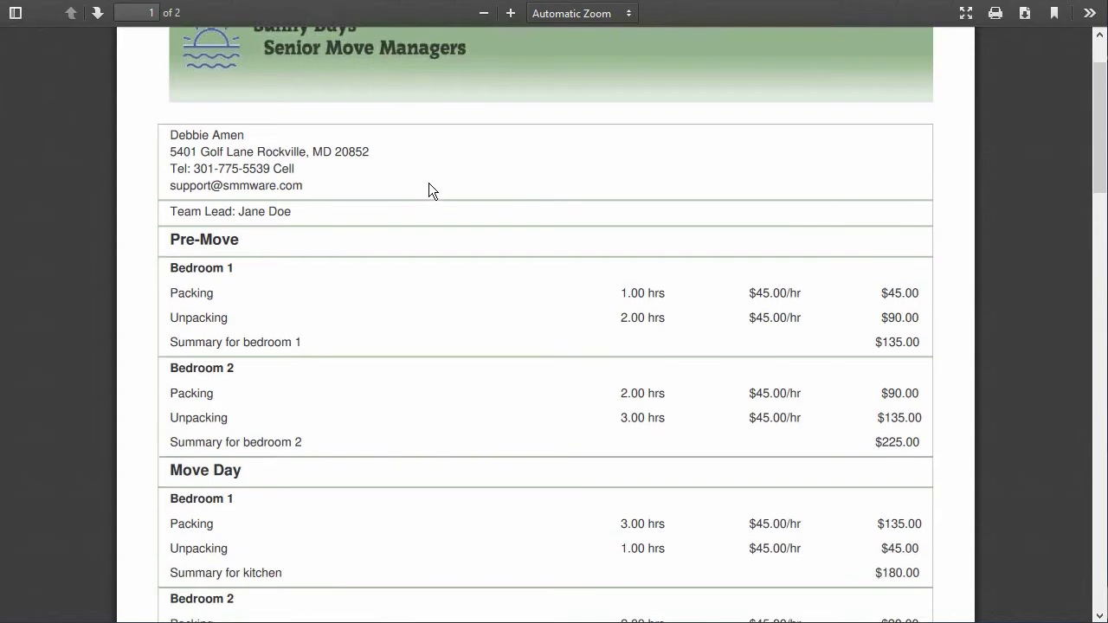
scroll(429, 183, "down", 7)
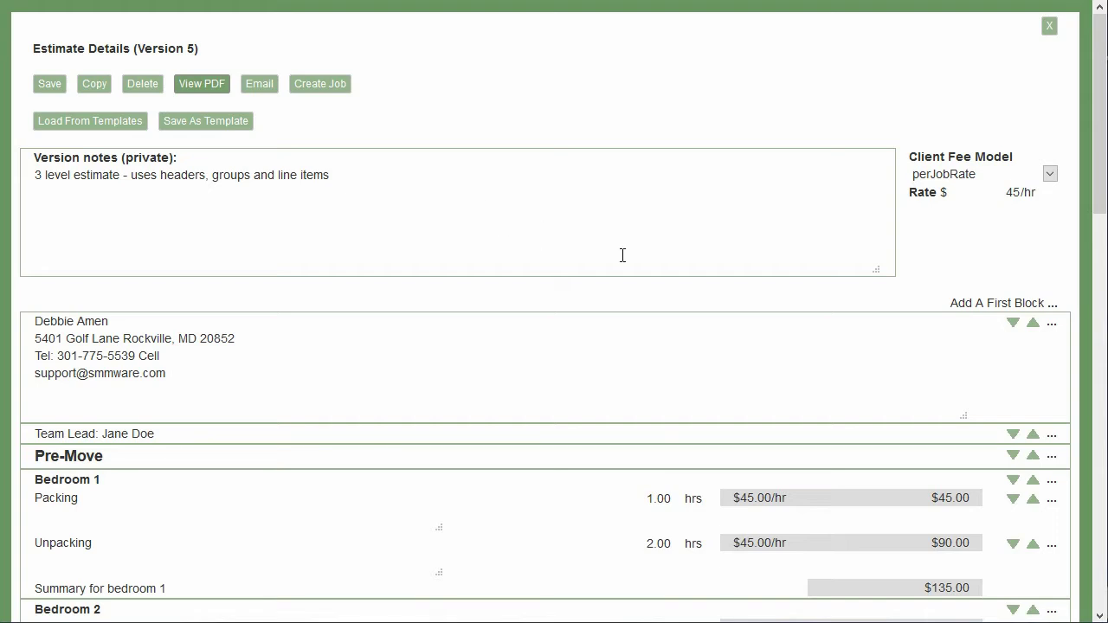
Step: Add a client block below the team lead block and delete that added block
scroll(624, 252, "down", 2)
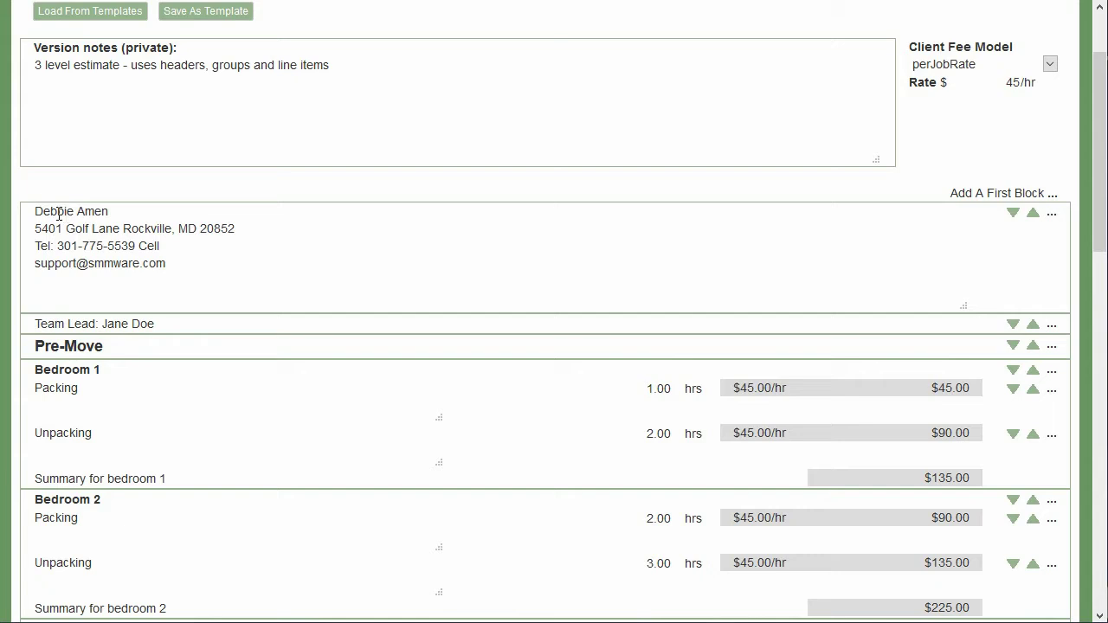
left_click(1052, 325)
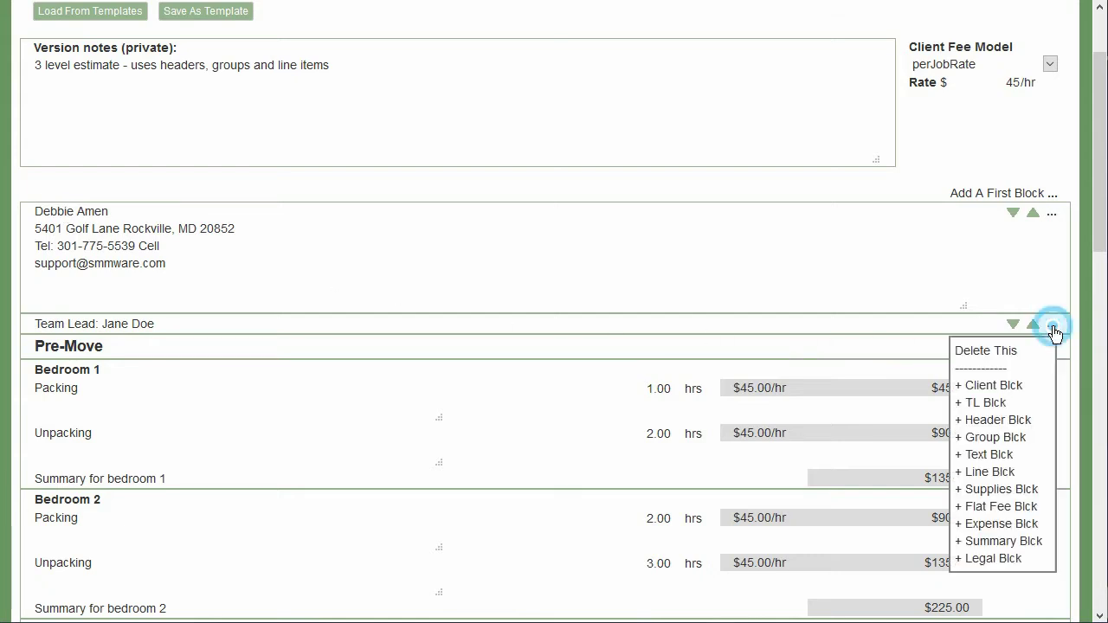
left_click(978, 384)
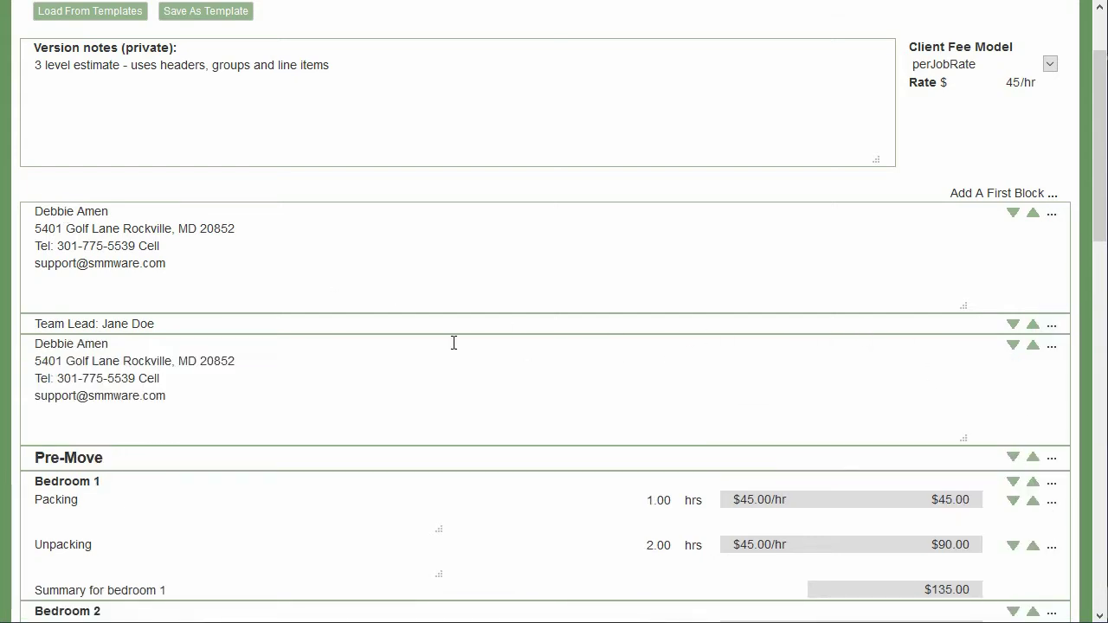
left_click(1052, 346)
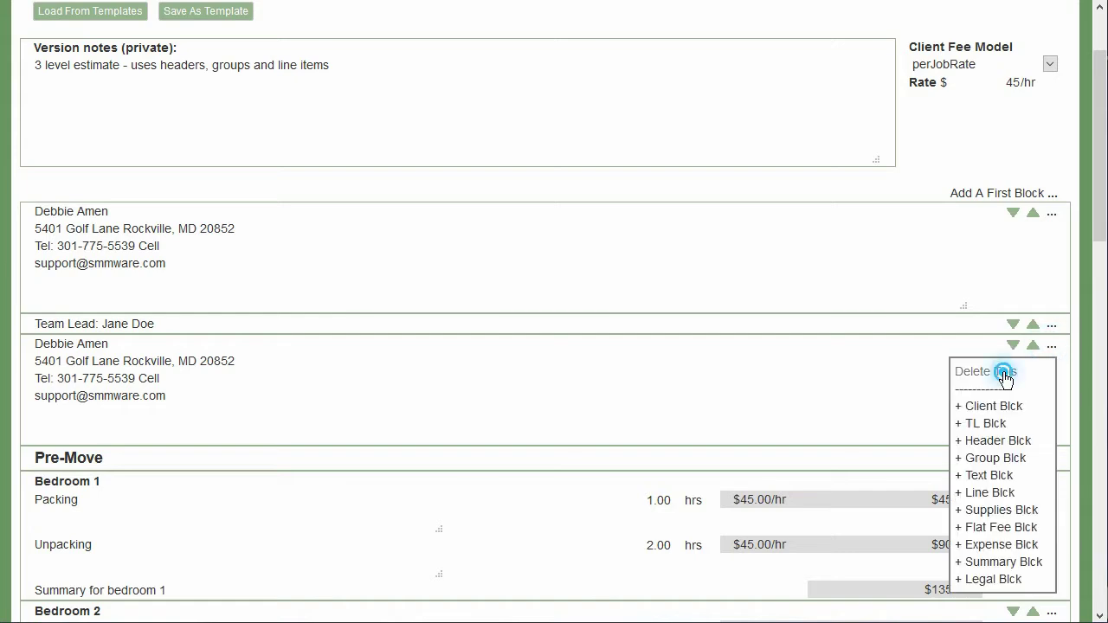
left_click(998, 372)
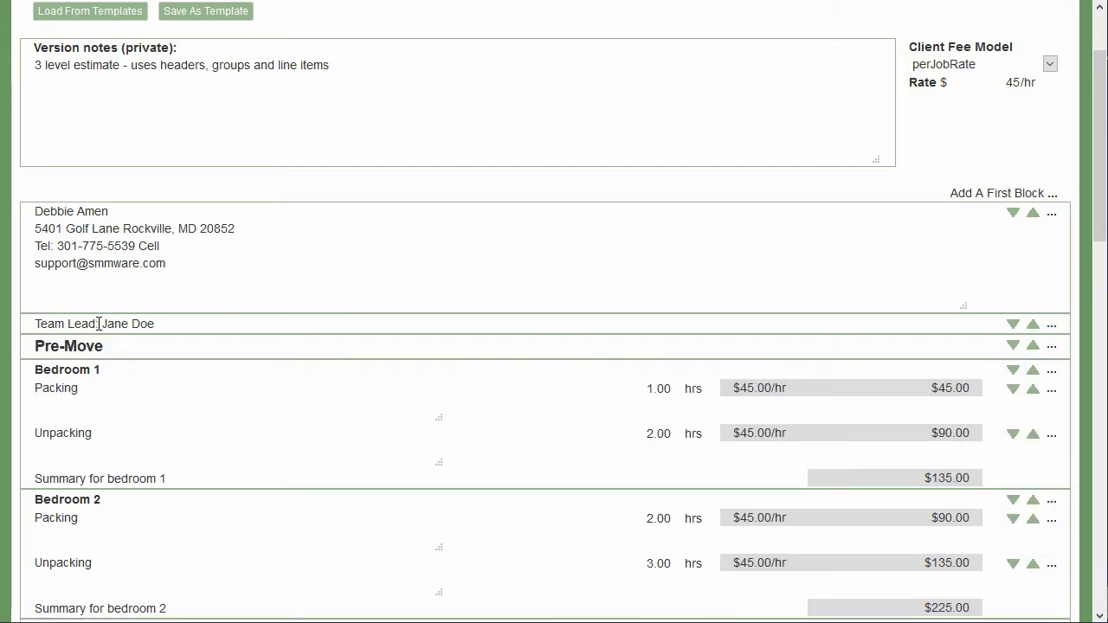
Step: Enter "This is a general purpose text block" in the empty text block above the Summary block
scroll(100, 323, "down", 4)
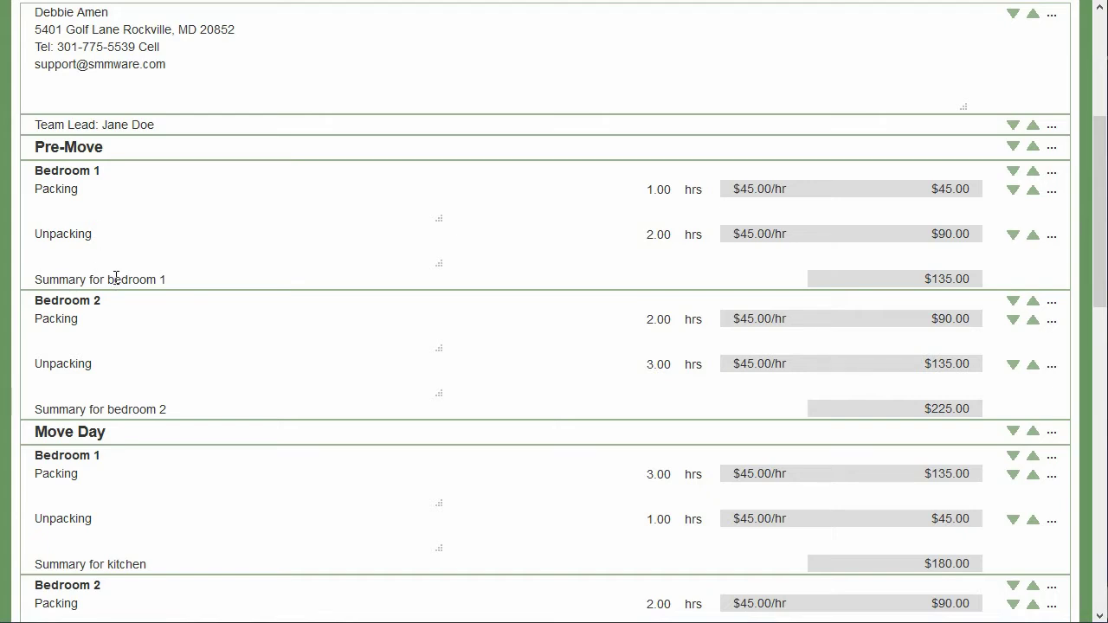
scroll(116, 277, "down", 7)
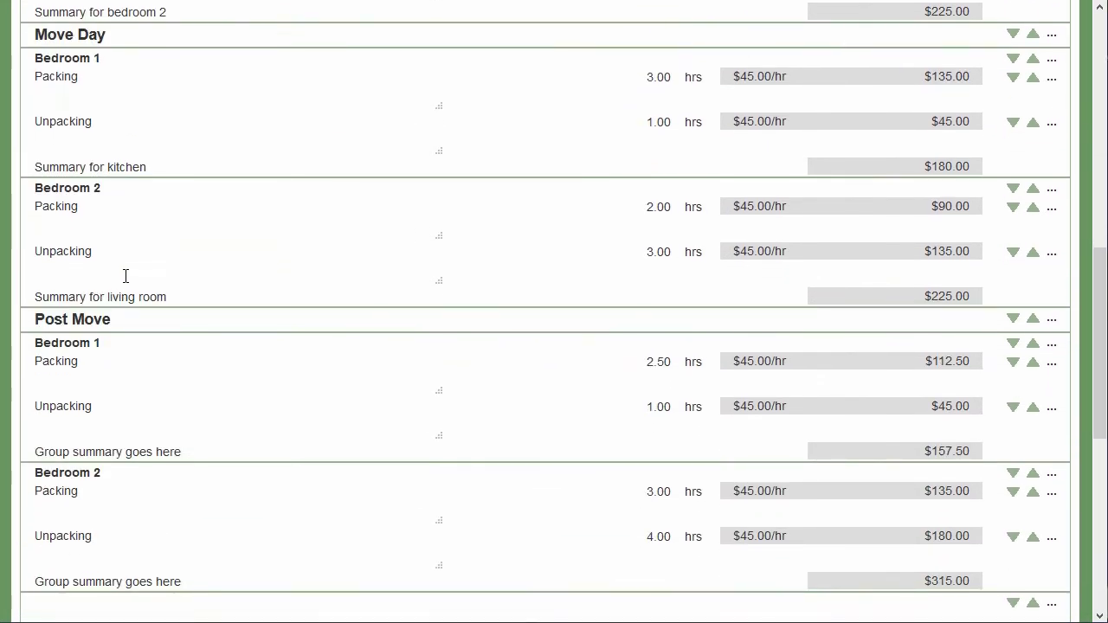
scroll(126, 275, "down", 2)
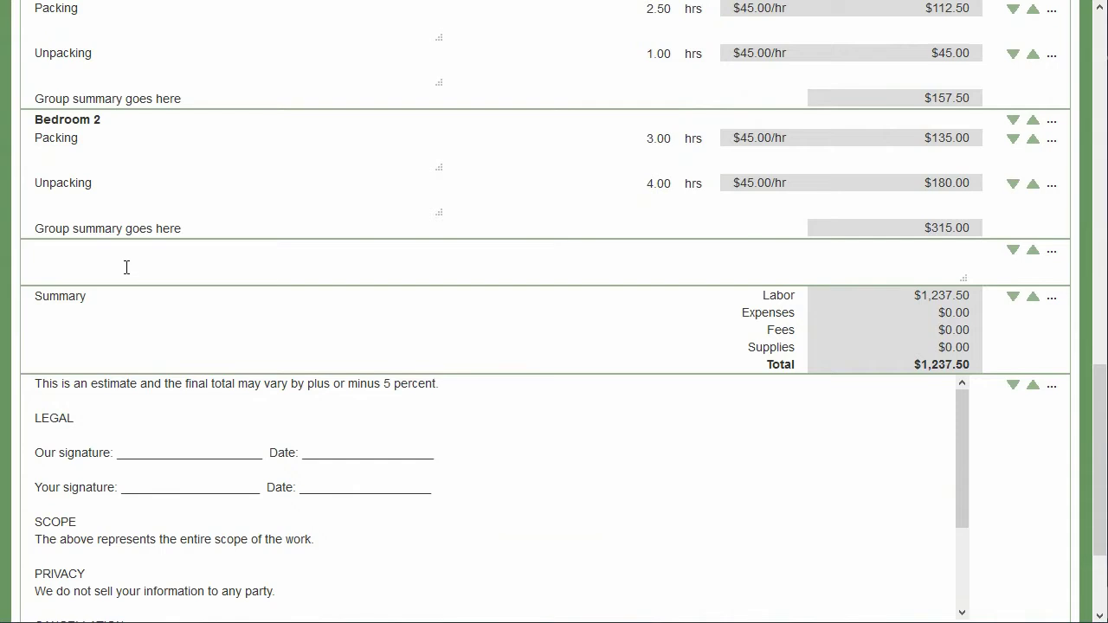
left_click(121, 259)
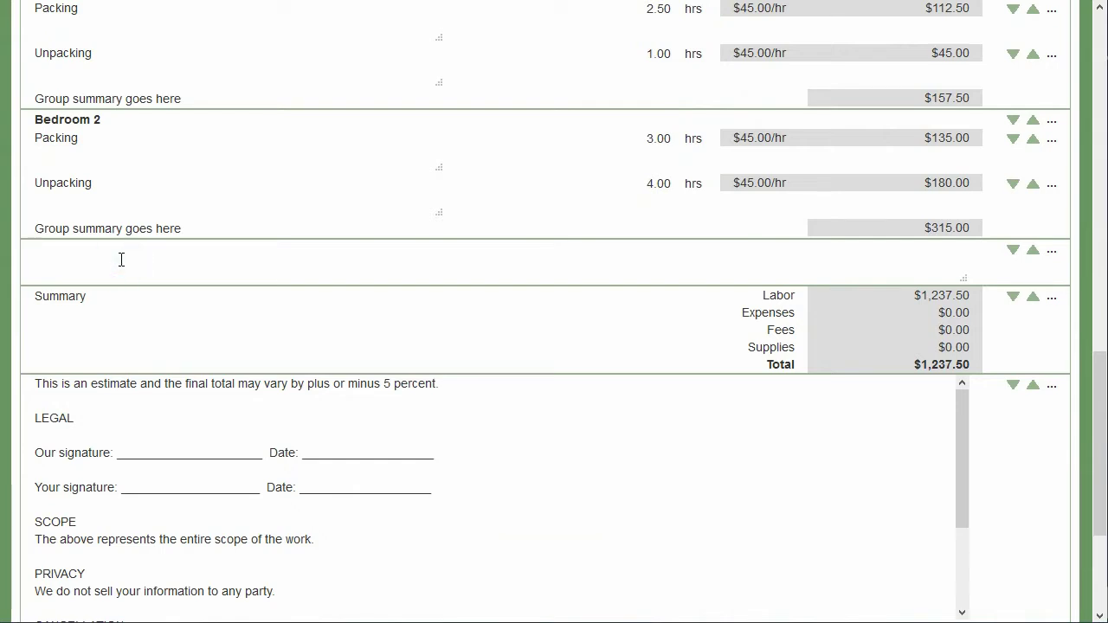
type("This is a general u purpose ")
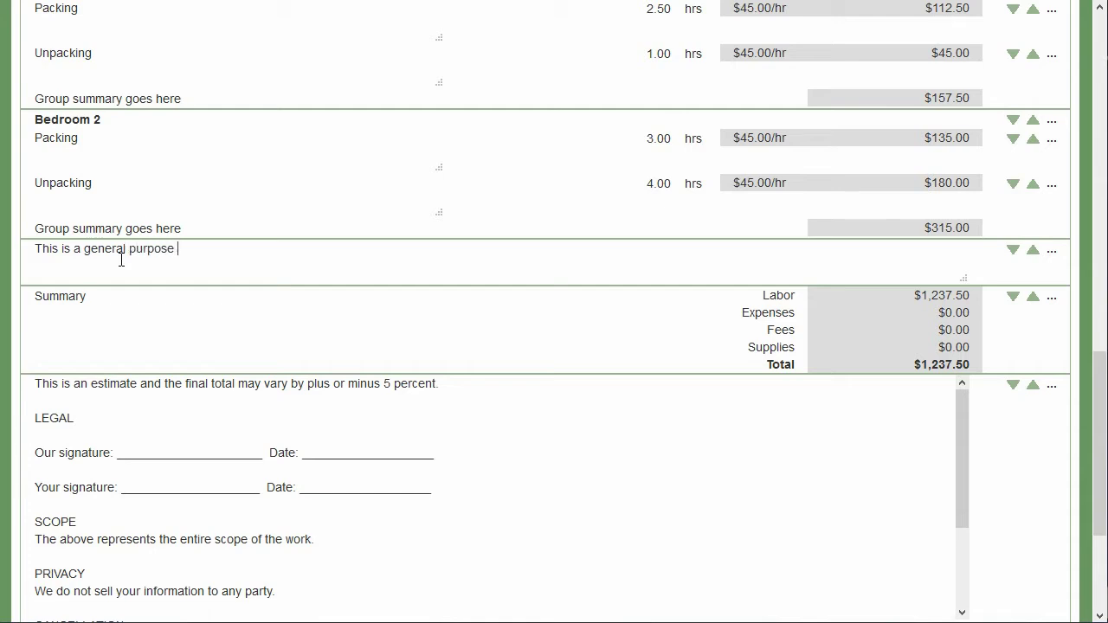
type("text block")
Step: Check the block options of the Post Move Bedroom 2 group and append "ddddd" to its title
scroll(572, 319, "down", 1)
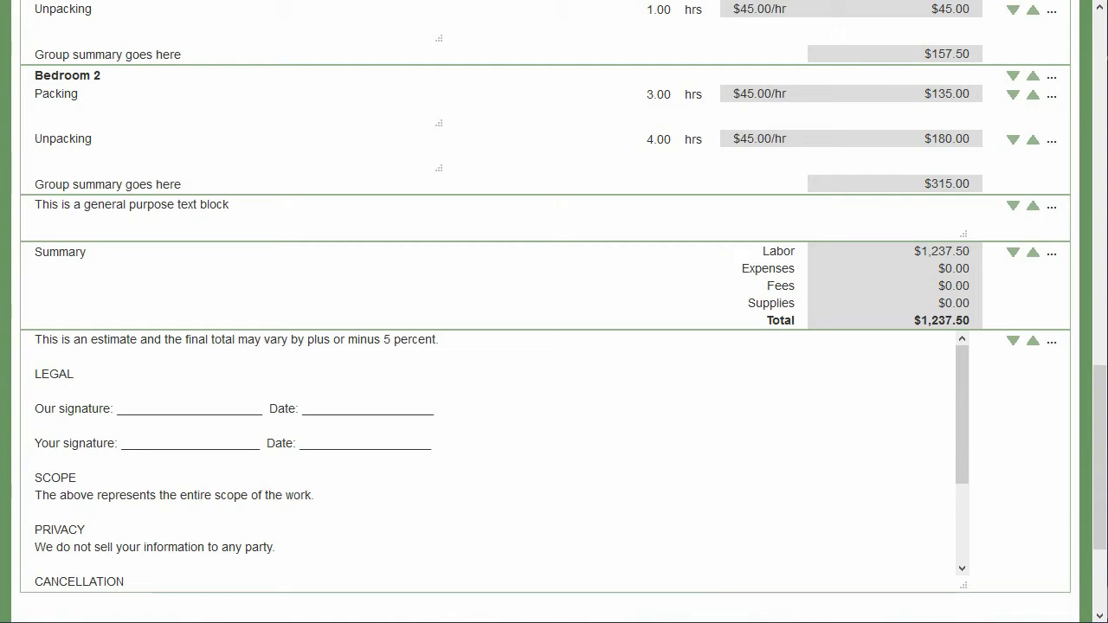
left_click(1051, 141)
left_click(1051, 77)
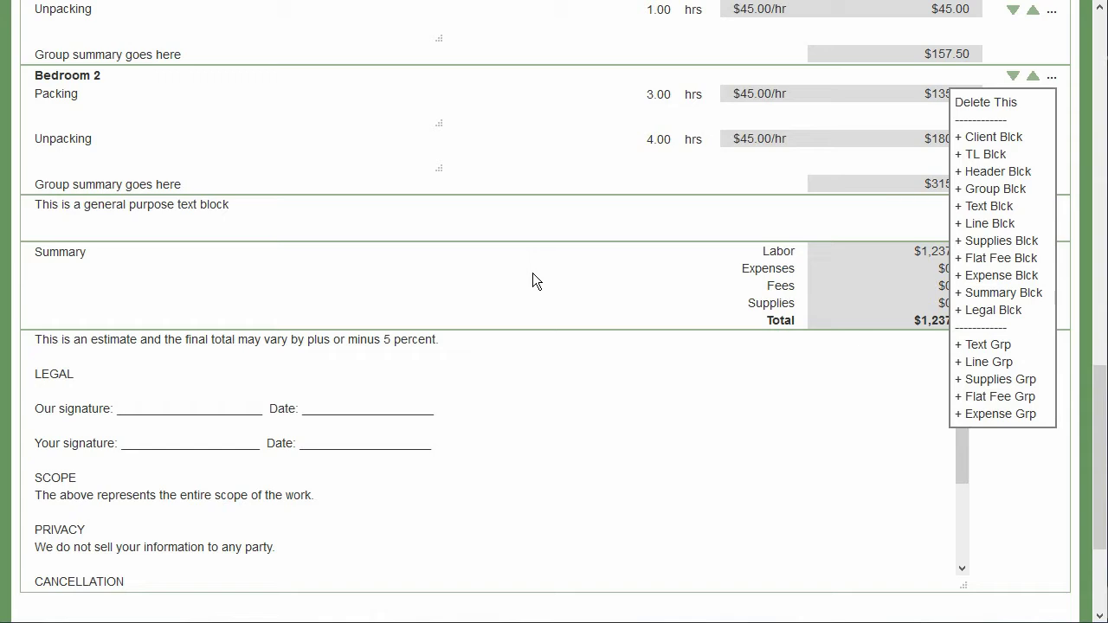
left_click(113, 81)
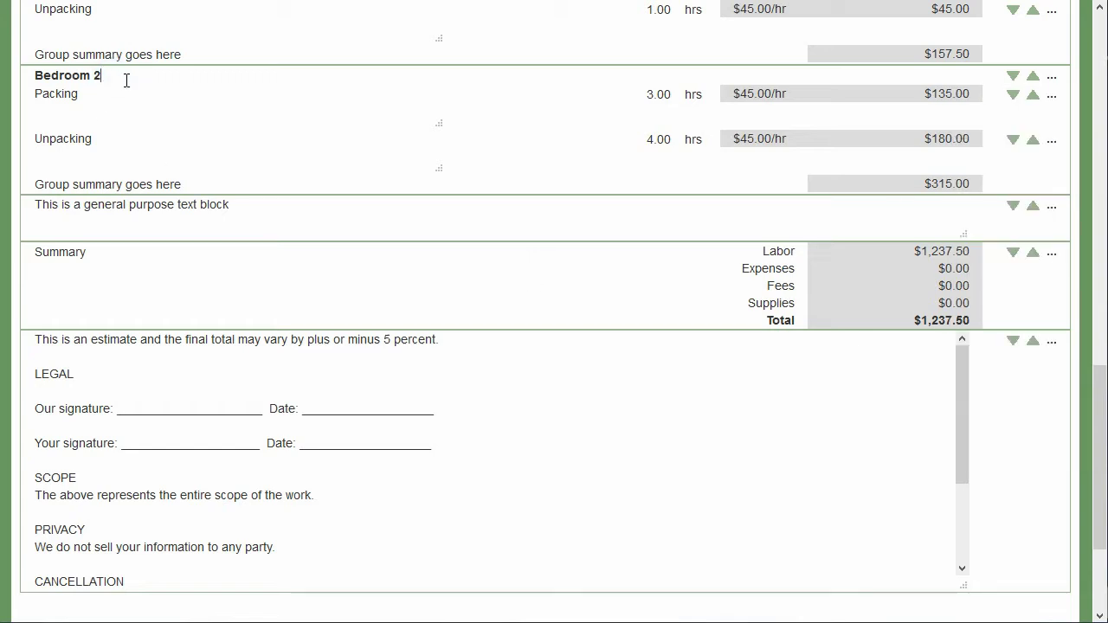
type("ddddd")
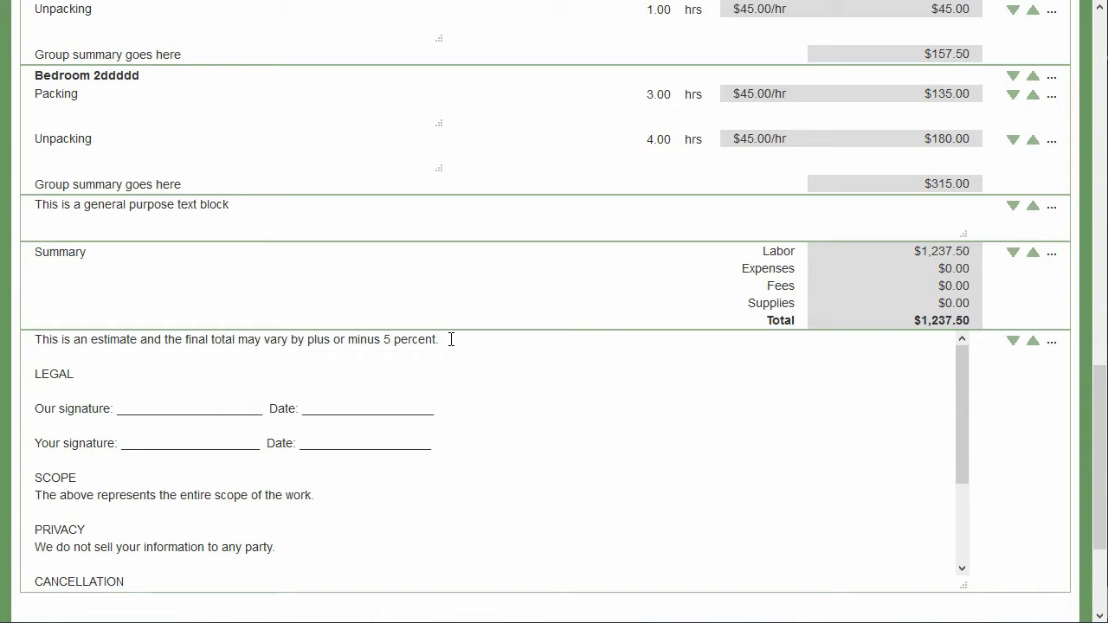
Step: Highlight the plus or minus 5 percent disclaimer in the legal block and close the Version 5 estimate details
left_click_drag(451, 339, 44, 321)
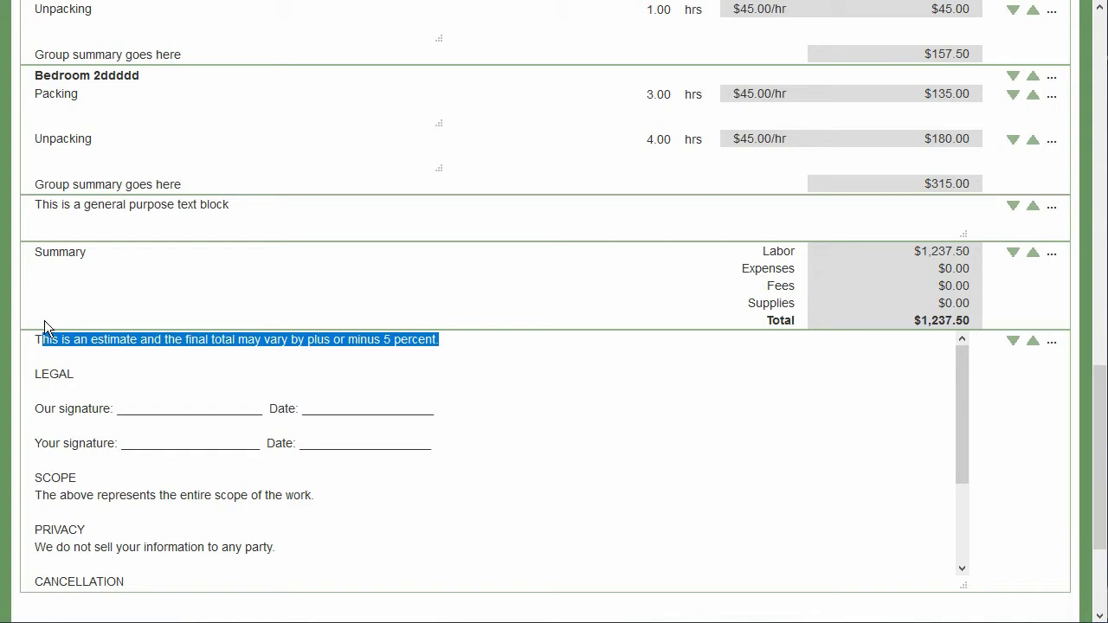
scroll(497, 208, "up", 4)
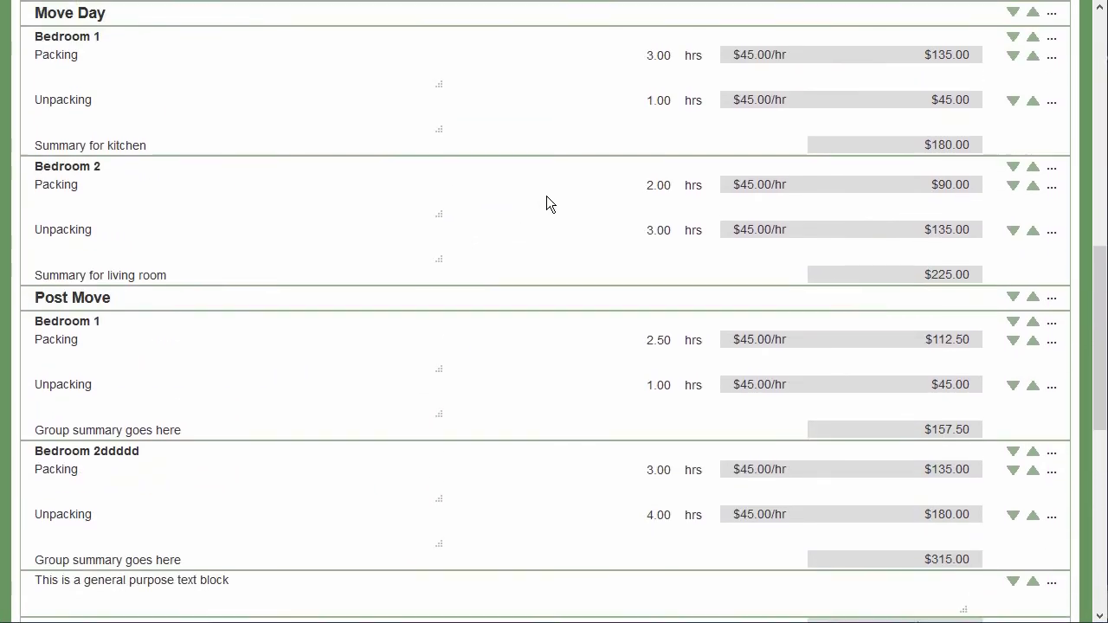
scroll(606, 182, "up", 8)
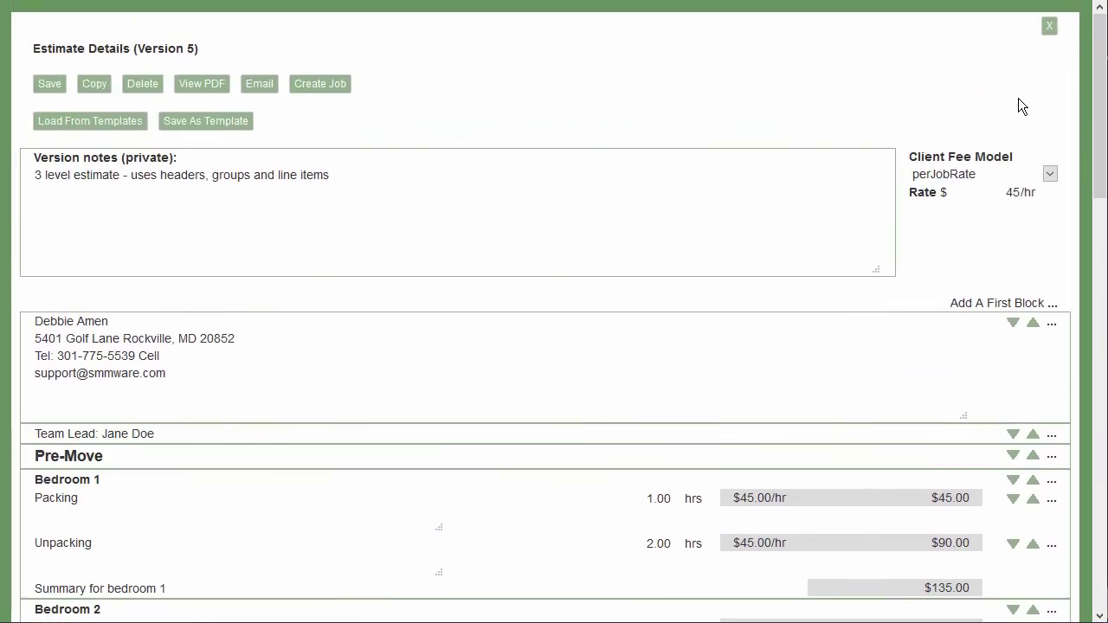
left_click(1049, 26)
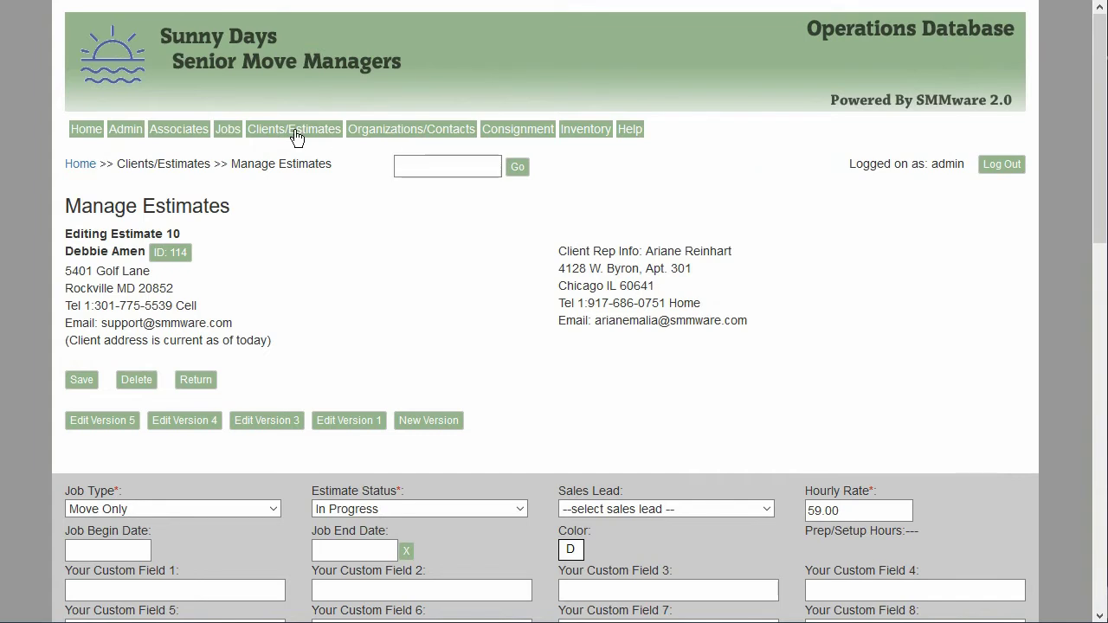
Step: Go to the Estimate Templates list and open the "1 level estimate" template for editing
mouse_move(296, 136)
left_click(345, 198)
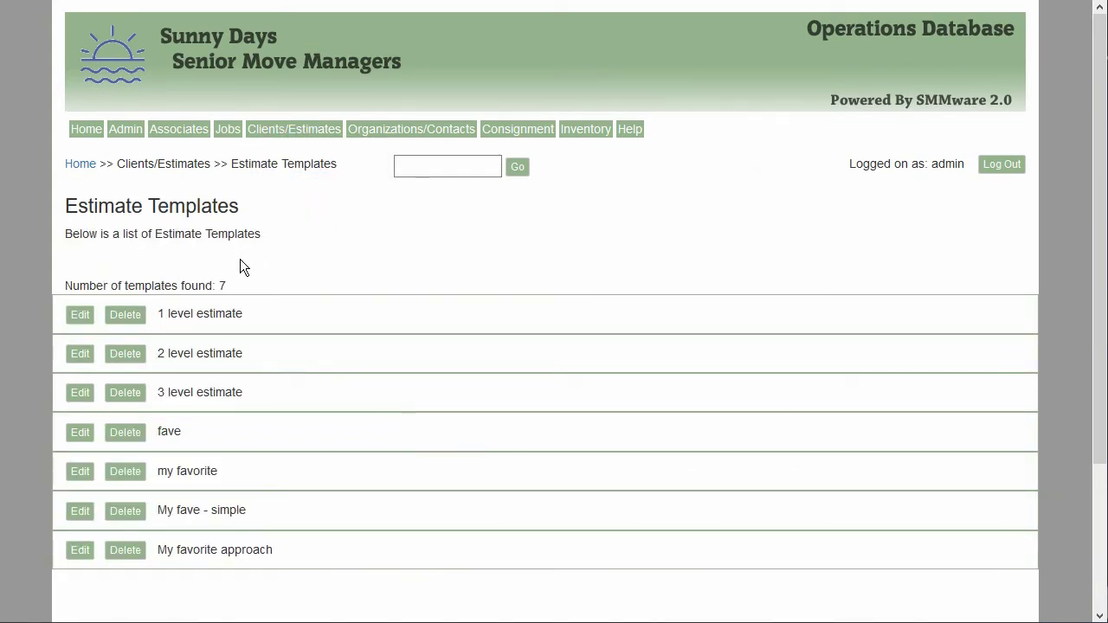
left_click(80, 315)
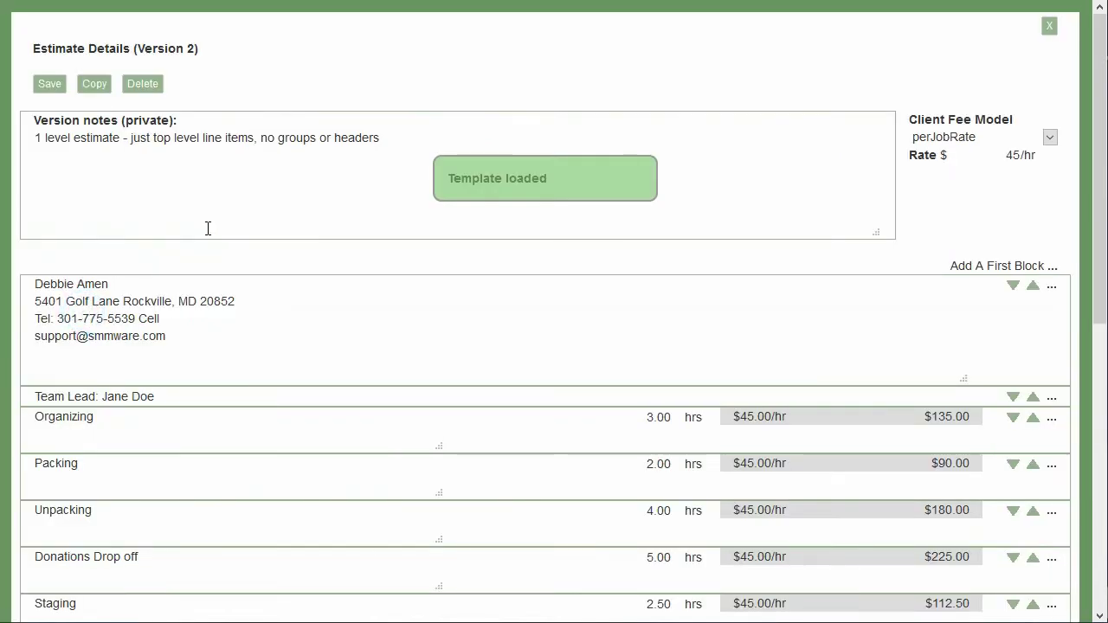
Step: Review the line items, text block, Summary and legal block of the "1 level estimate" template and close it
scroll(208, 228, "down", 2)
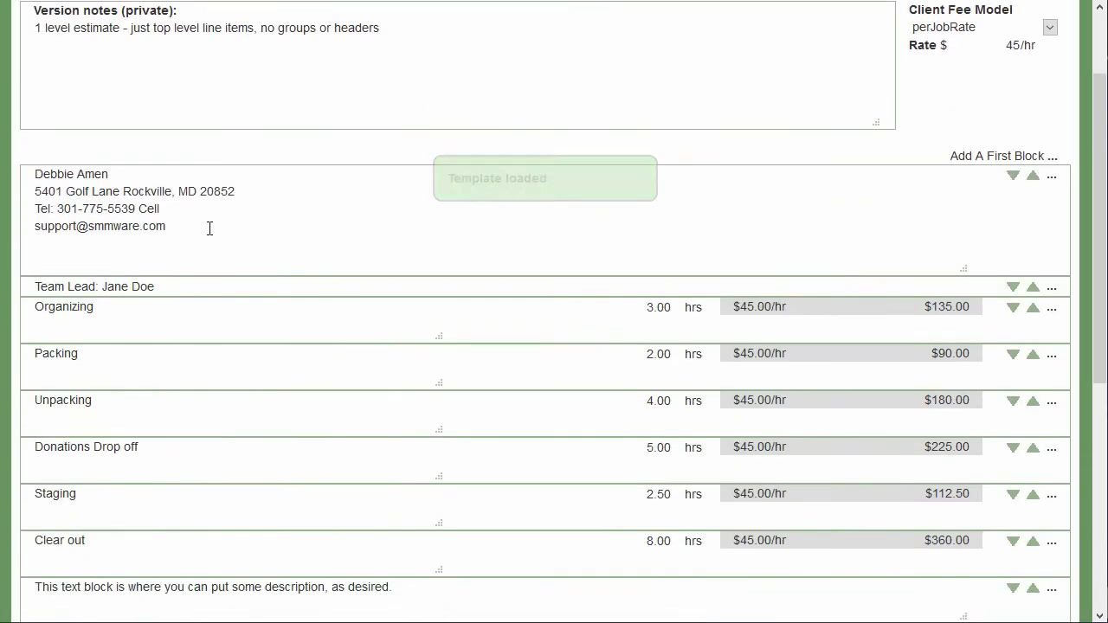
scroll(209, 227, "down", 2)
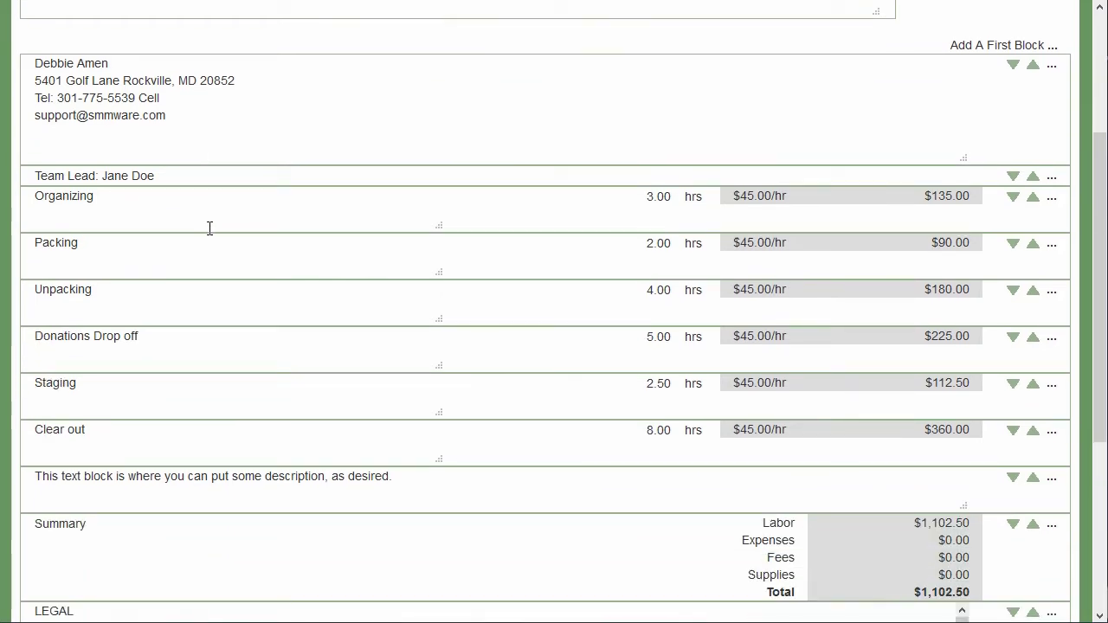
scroll(209, 228, "down", 2)
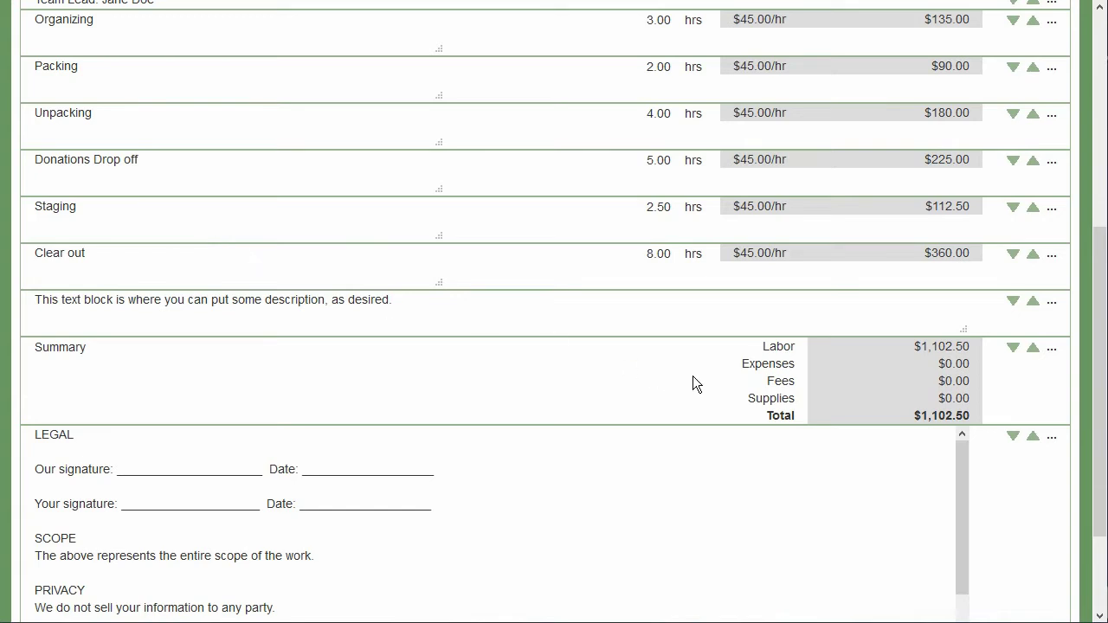
scroll(425, 272, "up", 2)
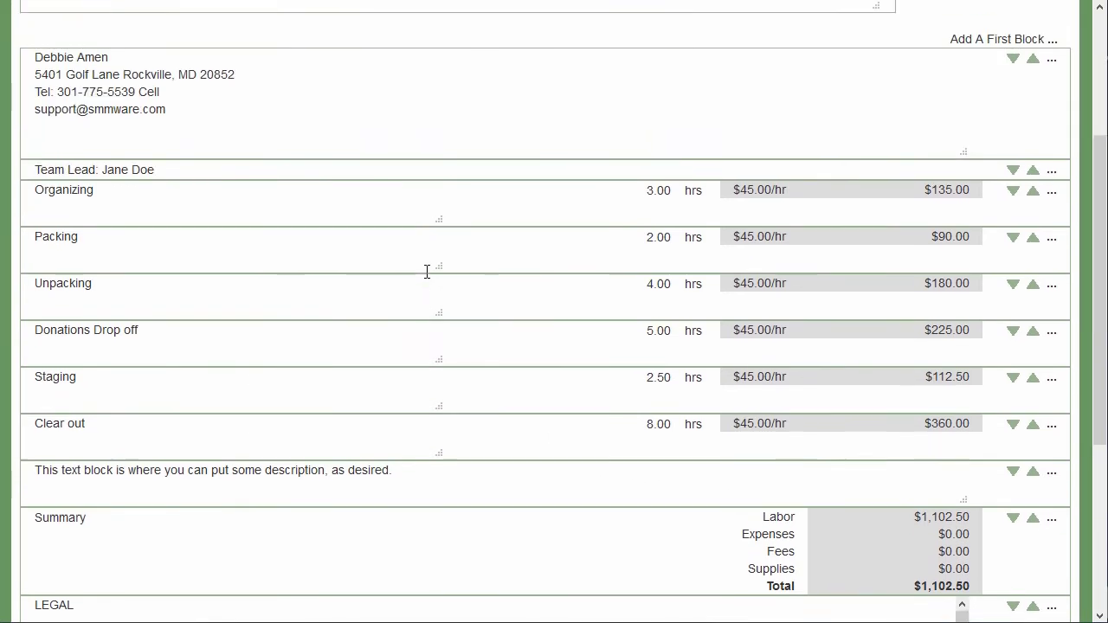
scroll(430, 264, "up", 2)
scroll(1038, 49, "up", 1)
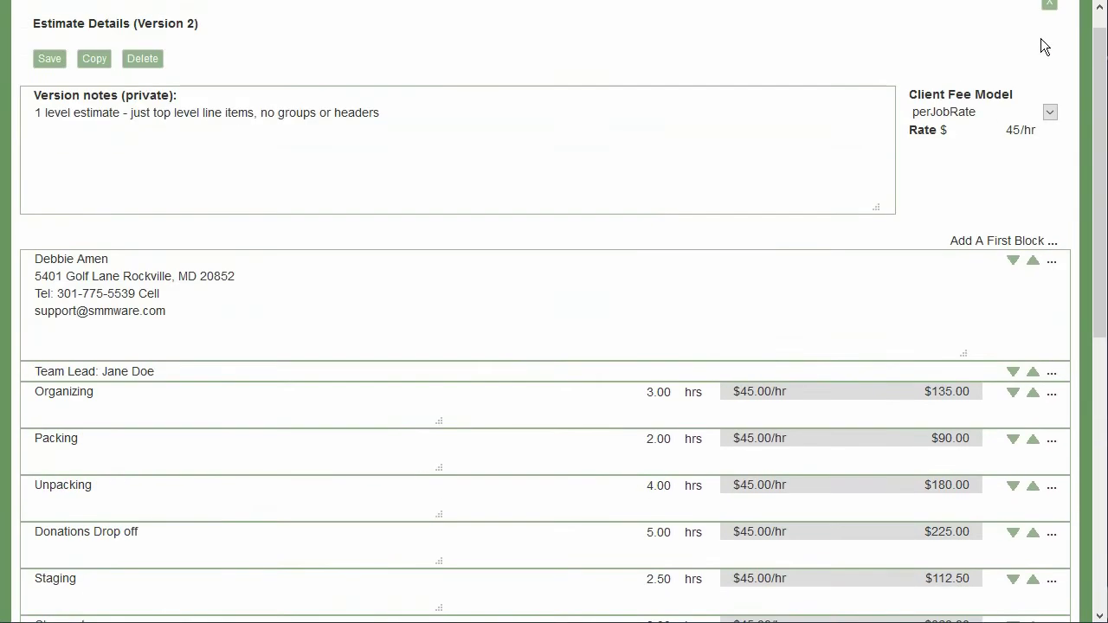
left_click(1049, 29)
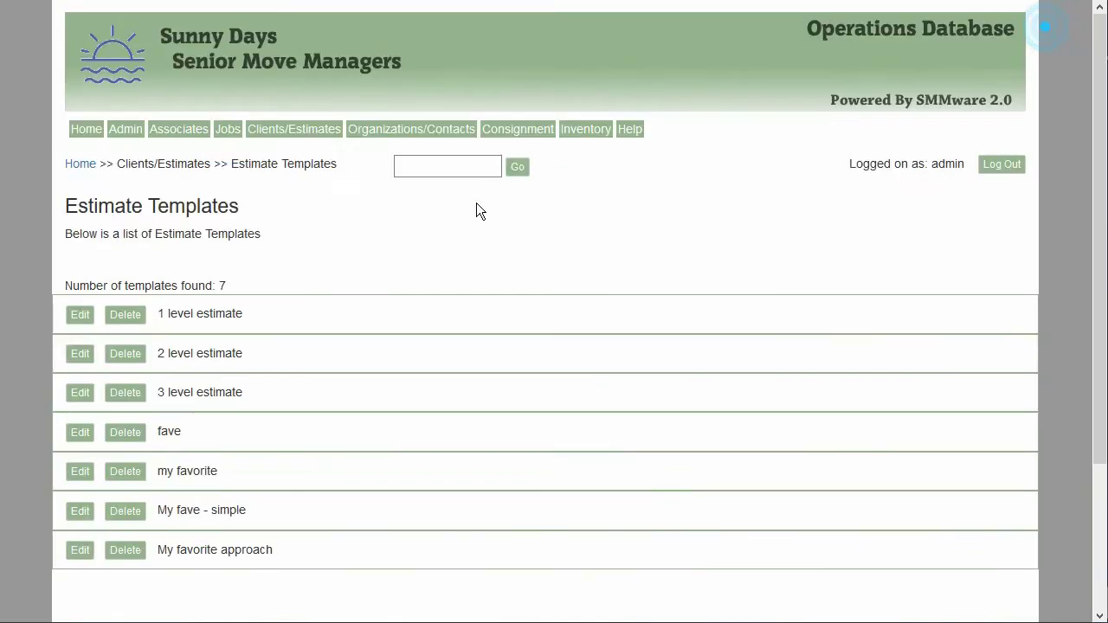
Step: Open the "2 level estimate" template, review its room groups with packing and unpacking items, and close it
left_click(80, 355)
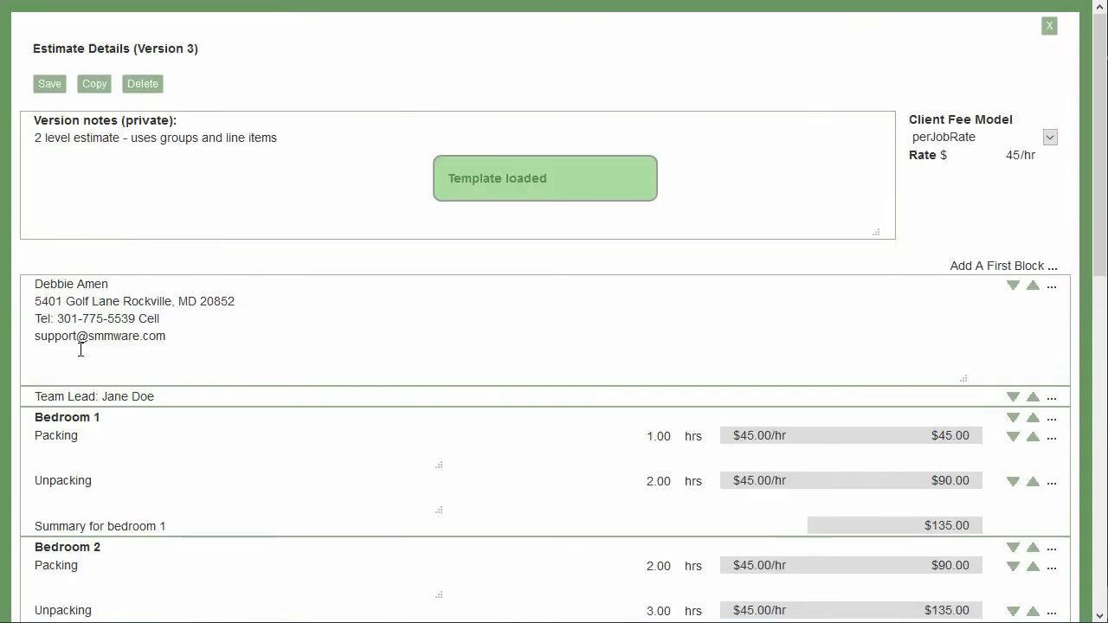
scroll(176, 287, "down", 3)
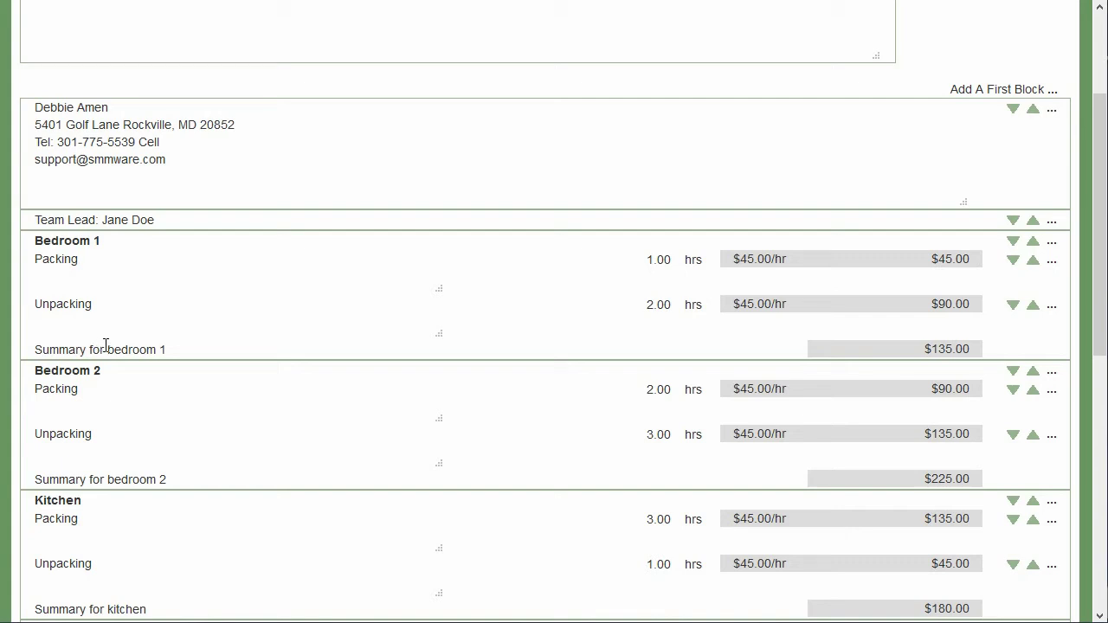
scroll(77, 259, "down", 1)
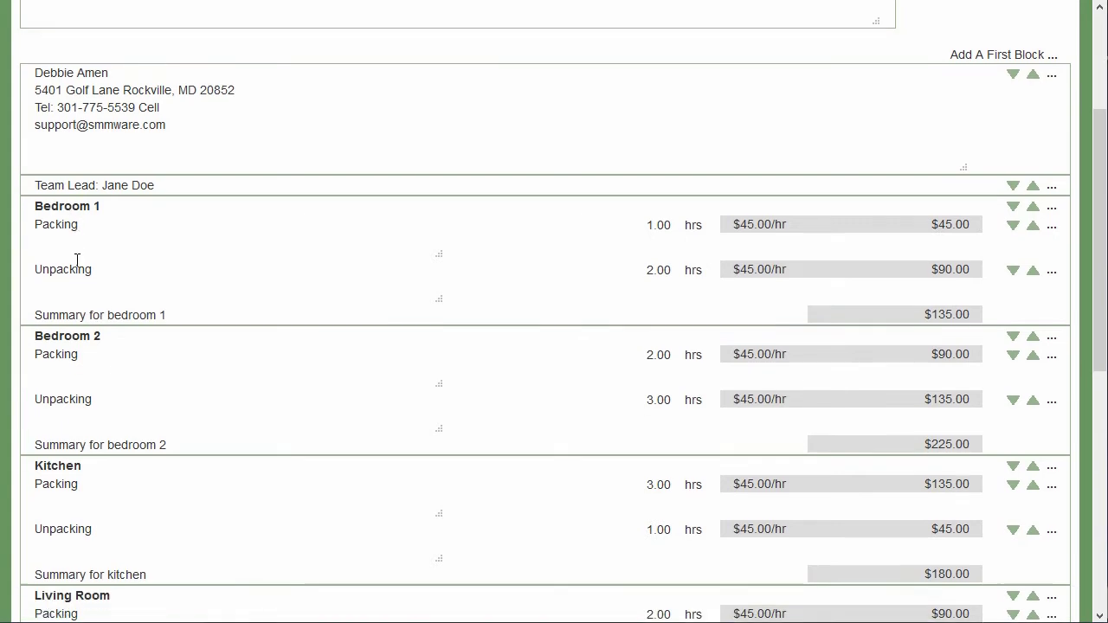
scroll(77, 260, "down", 3)
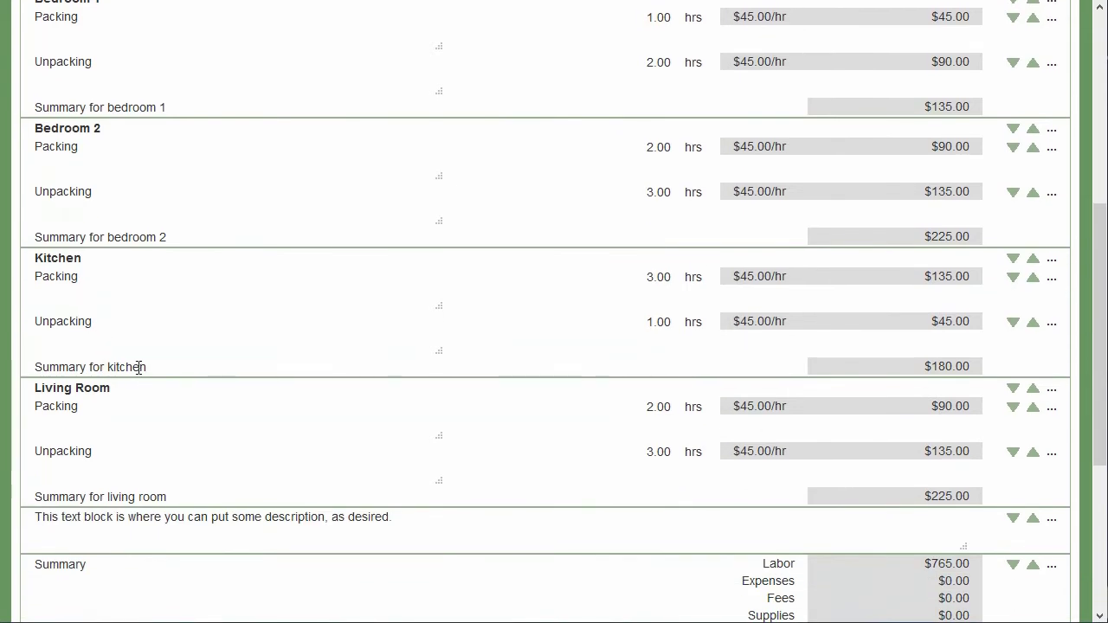
scroll(260, 317, "up", 5)
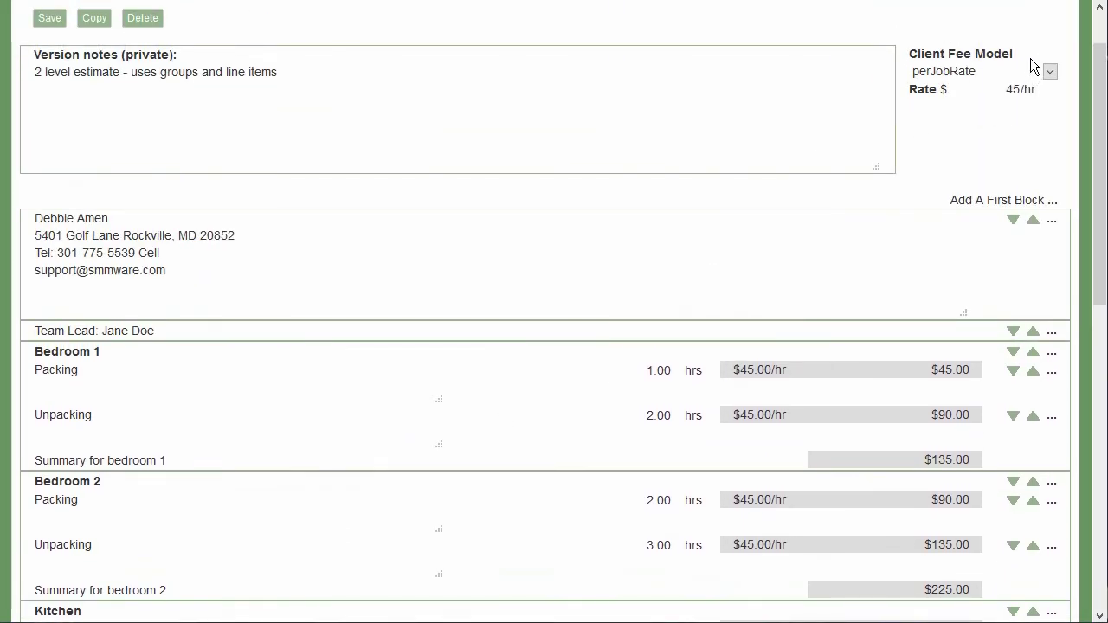
scroll(1030, 58, "up", 1)
left_click(1043, 26)
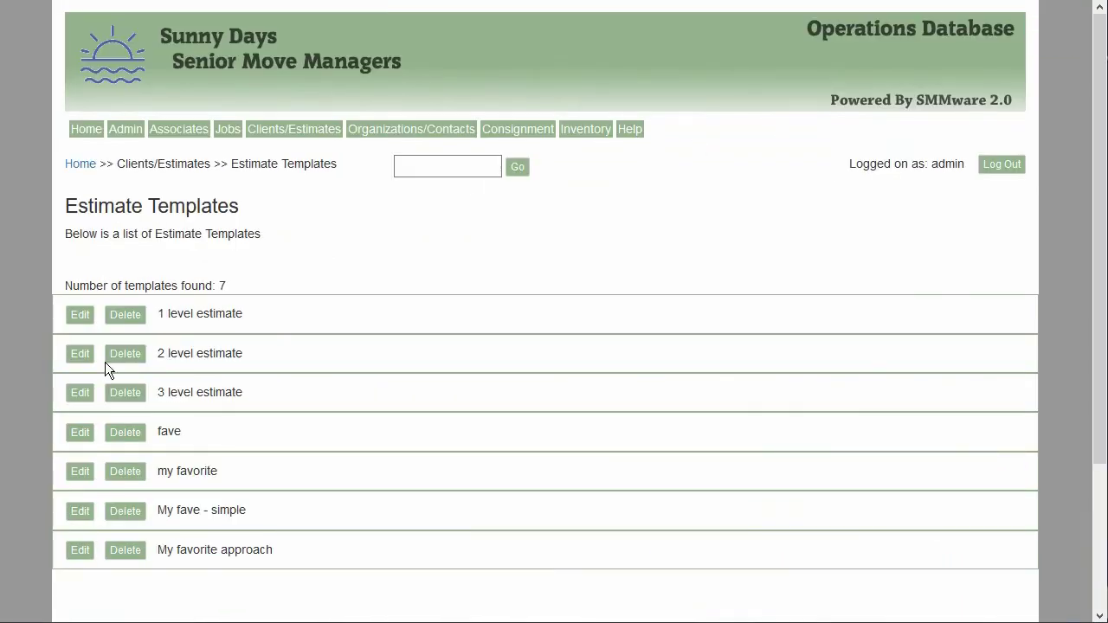
Step: Open the "3 level estimate" template and review its Pre-Move, Move Day and Post Move headers with their bedroom groups
left_click(80, 396)
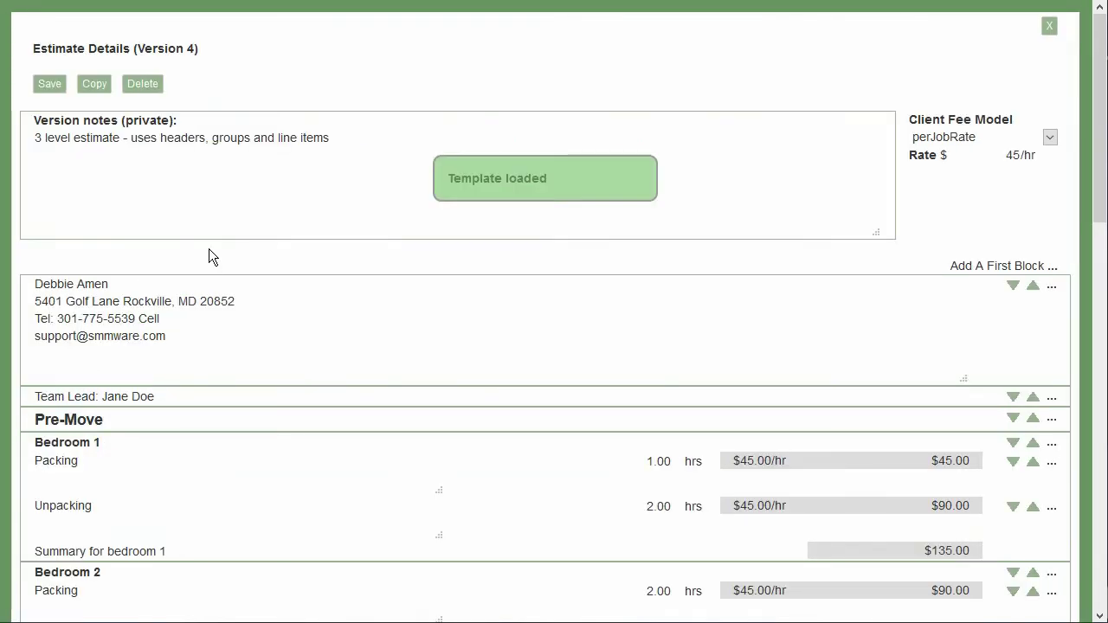
scroll(209, 249, "down", 2)
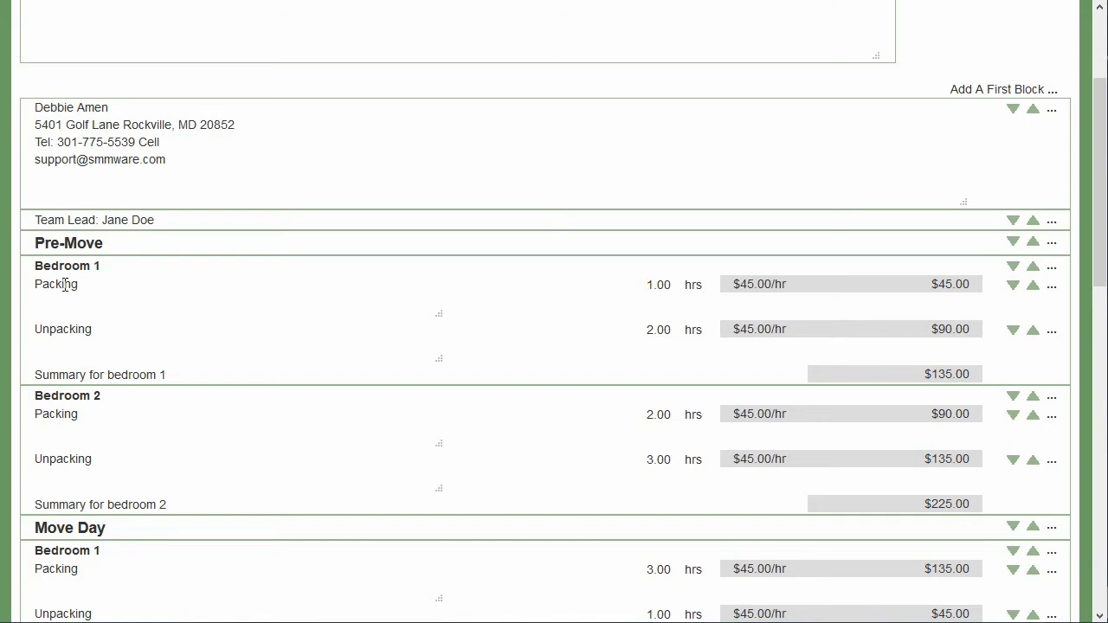
scroll(91, 376, "down", 3)
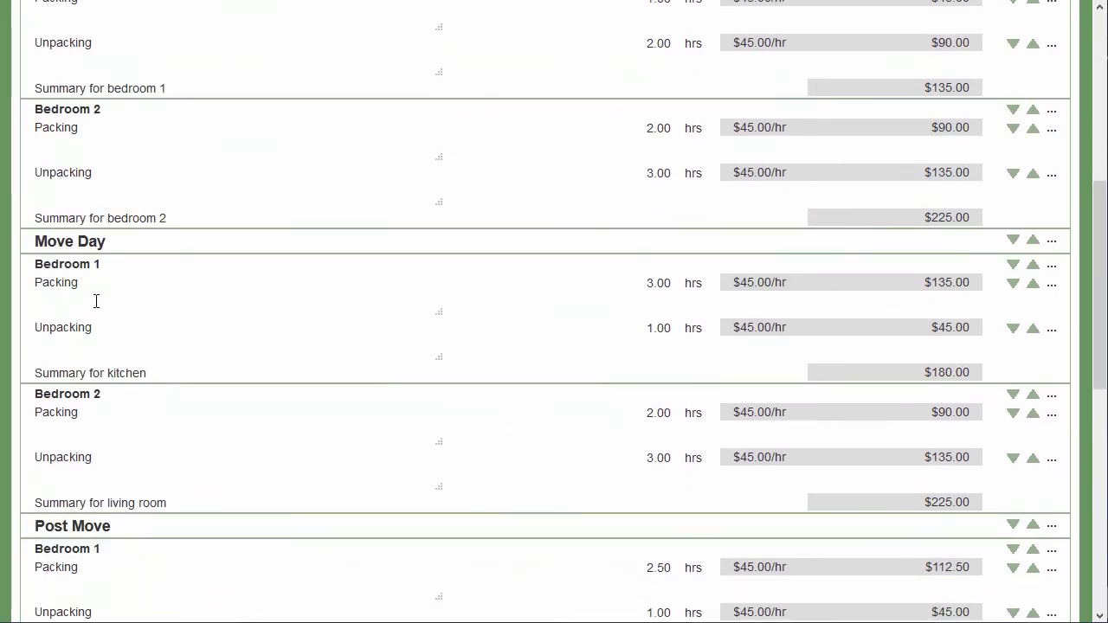
scroll(107, 291, "down", 1)
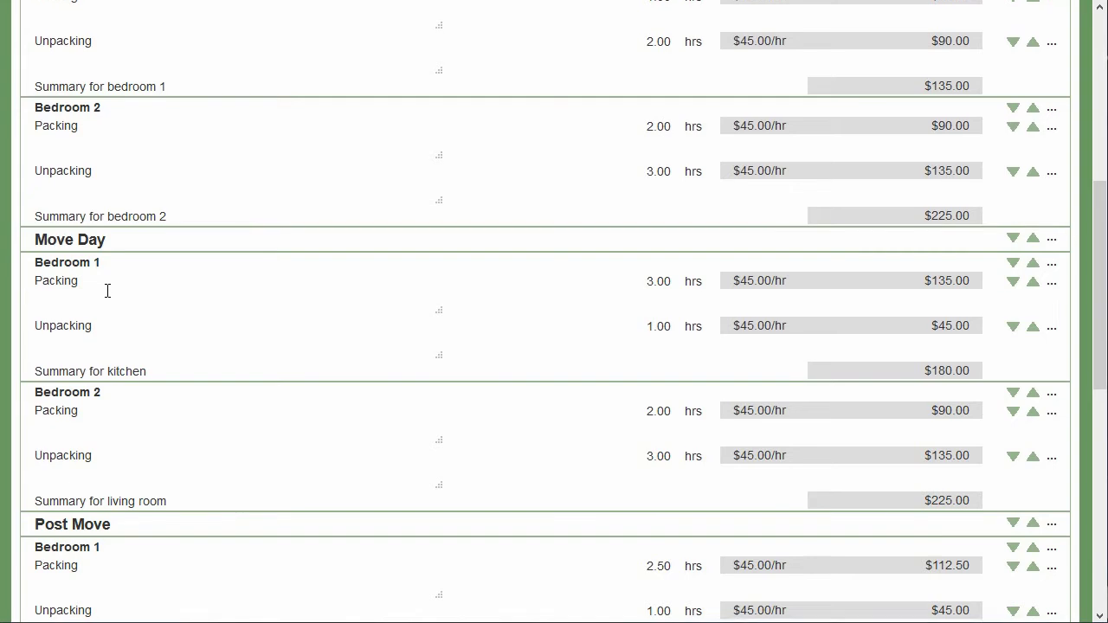
scroll(108, 291, "down", 3)
scroll(130, 292, "up", 2)
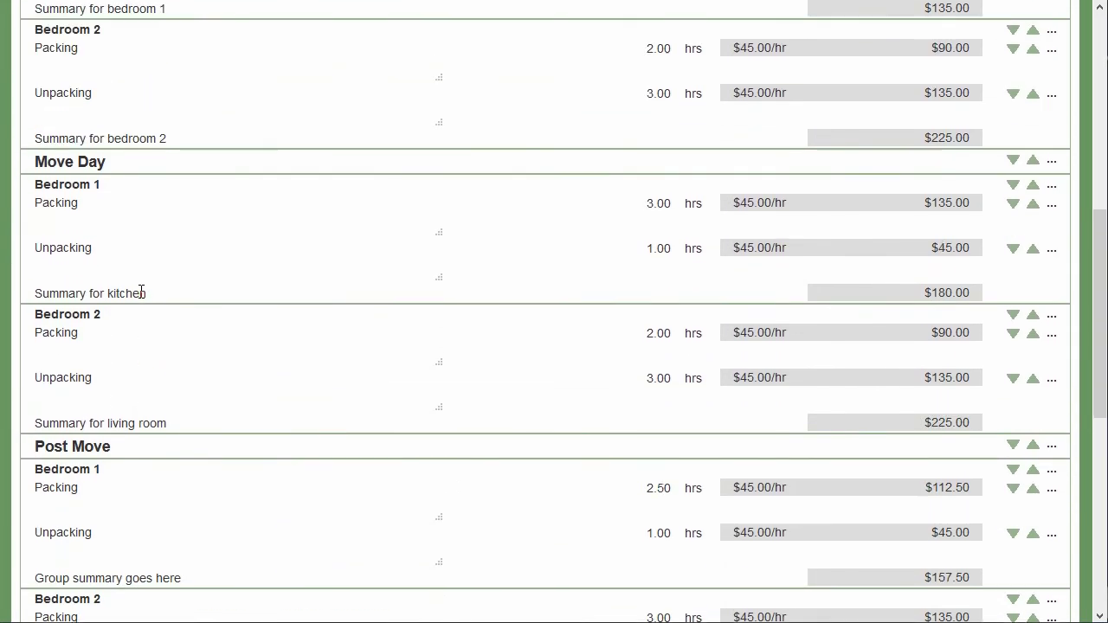
scroll(141, 292, "up", 5)
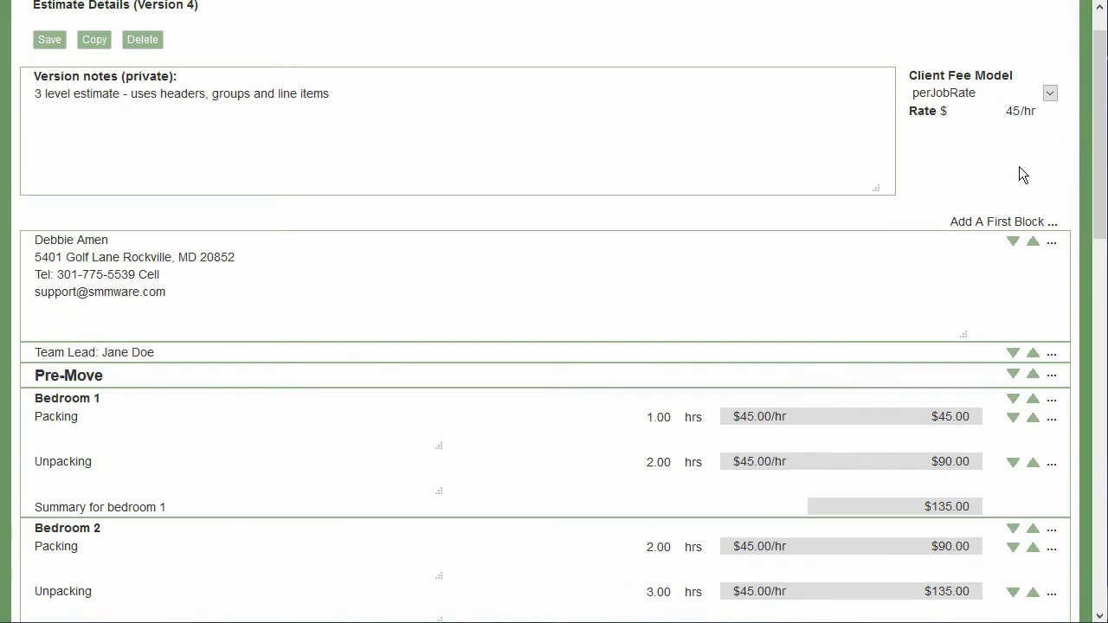
Step: Check the available Client Fee Model options, perJobRate and perJobCode, without changing the selection
left_click(1047, 92)
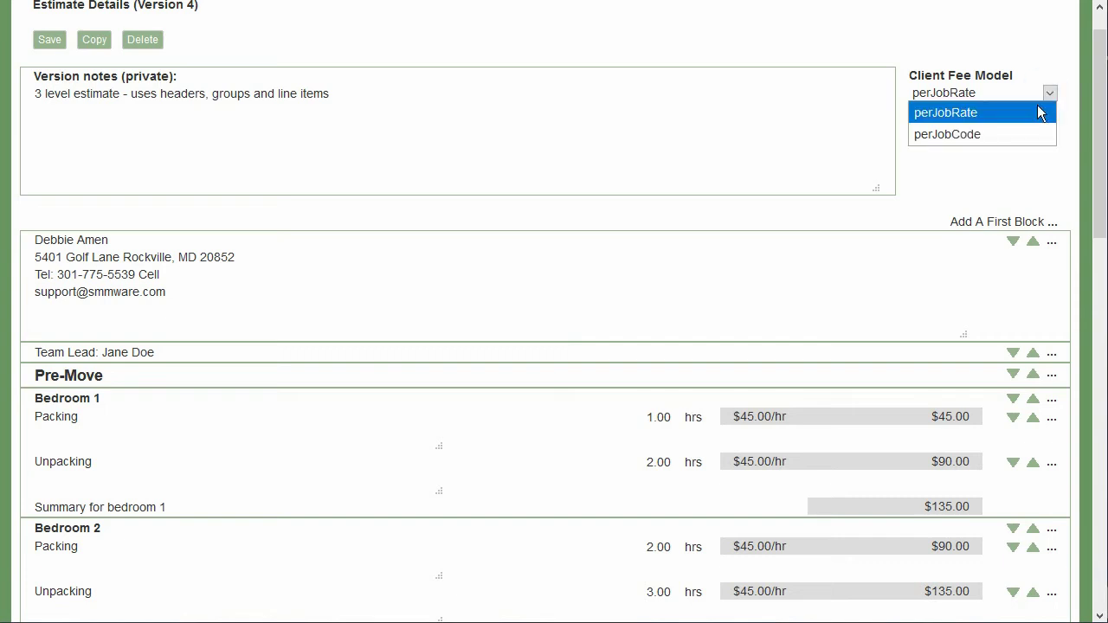
left_click(813, 120)
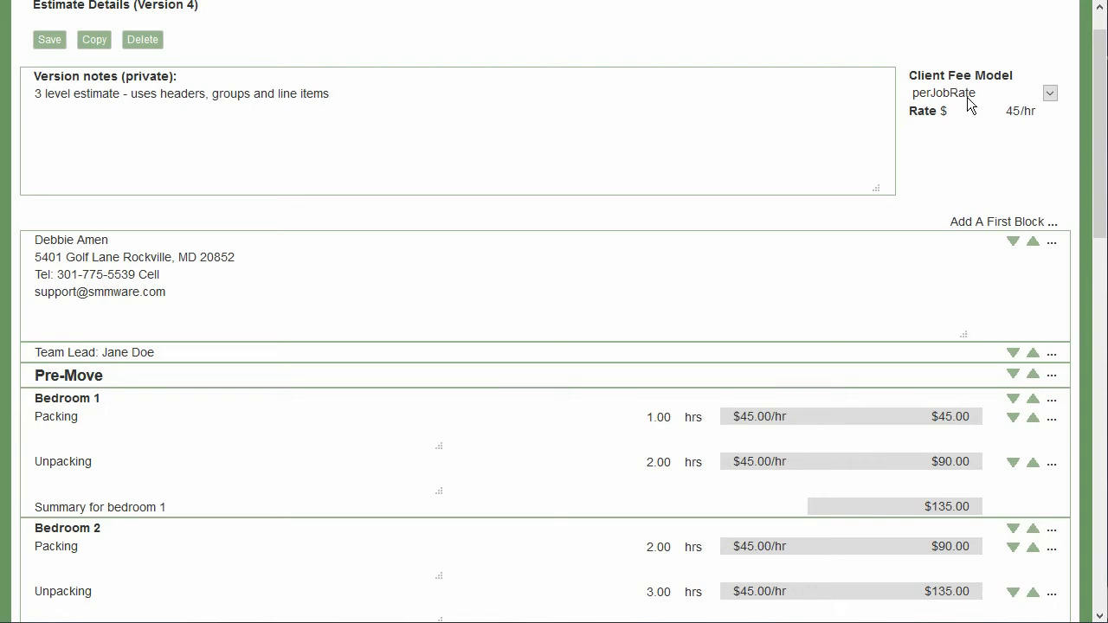
left_click(1050, 94)
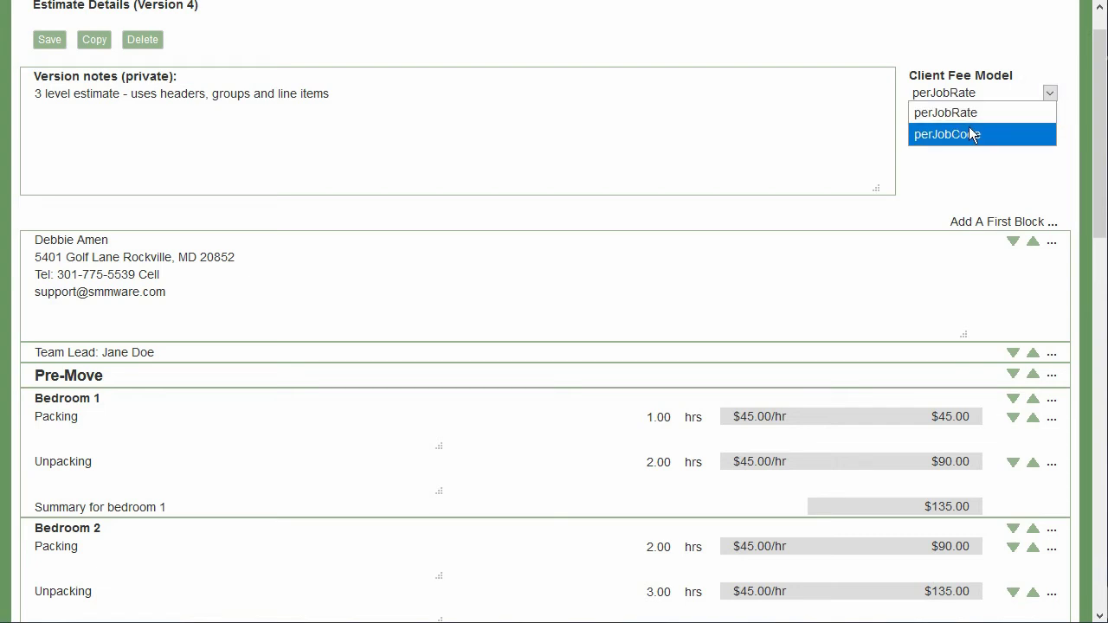
left_click(756, 146)
Step: Set the Packing hours in the Pre-Move Bedroom 1 group to 2.00
scroll(655, 227, "down", 5)
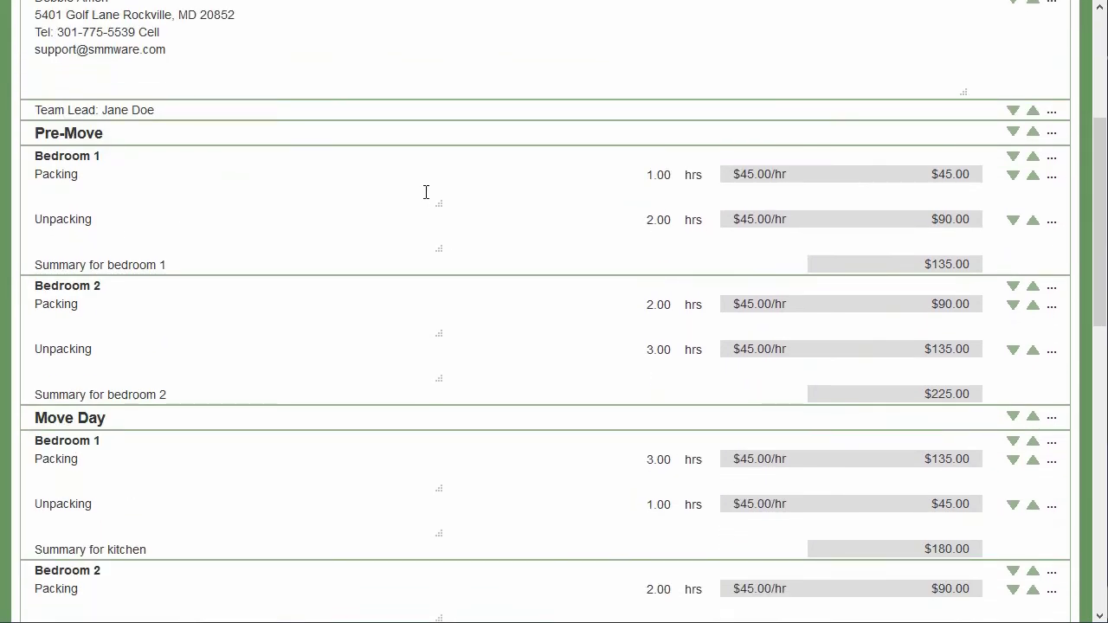
double_click(652, 175)
type("2")
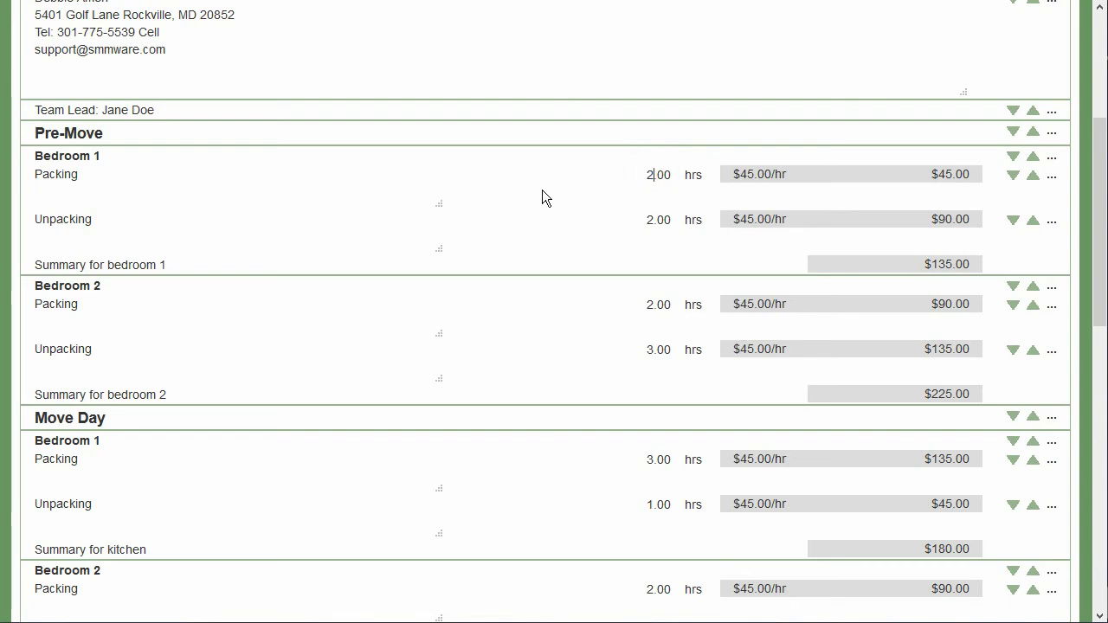
left_click(511, 181)
Step: In the Pre-Move Bedroom 1 group, append "sdfsdfsd" to the Packing description and "sdf fd sfd" to the Unpacking description
left_click(148, 186)
type("sdfsdfsd")
left_click(141, 220)
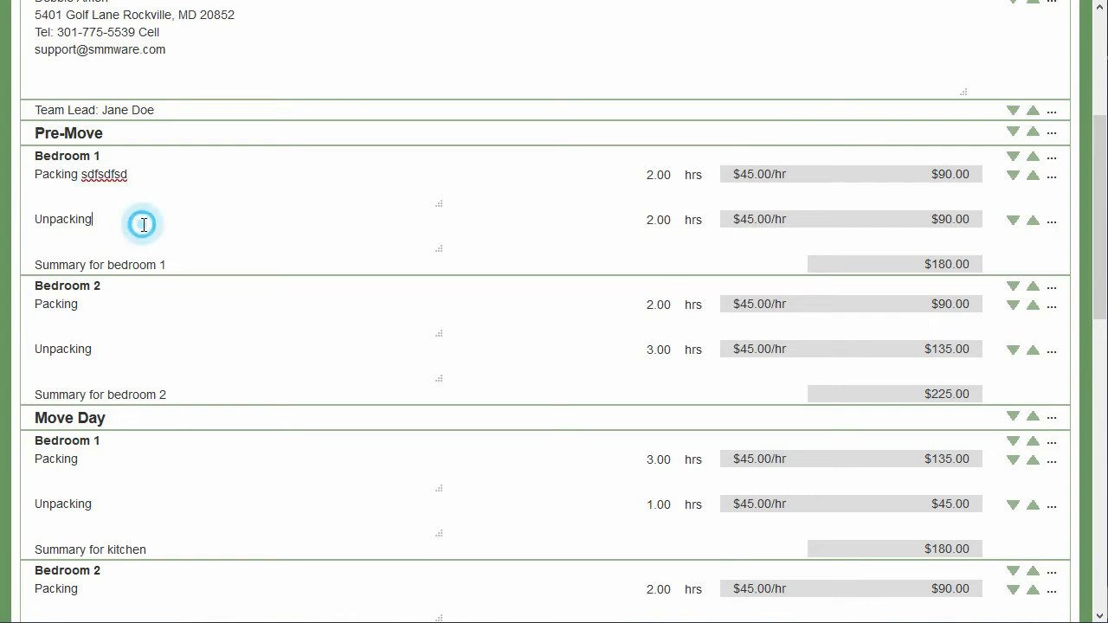
type("sdf fd sfd")
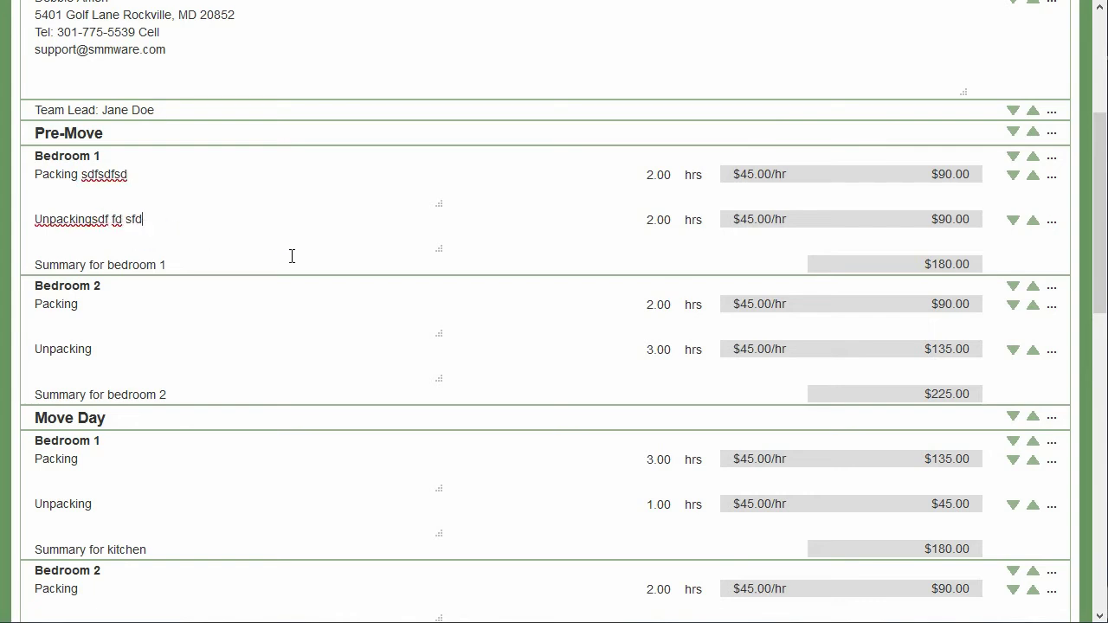
Step: Append "dddd" to the title of the Pre-Move Bedroom 1 group and close the template details
left_click(140, 155)
type("dddd")
scroll(675, 186, "up", 3)
scroll(702, 187, "up", 1)
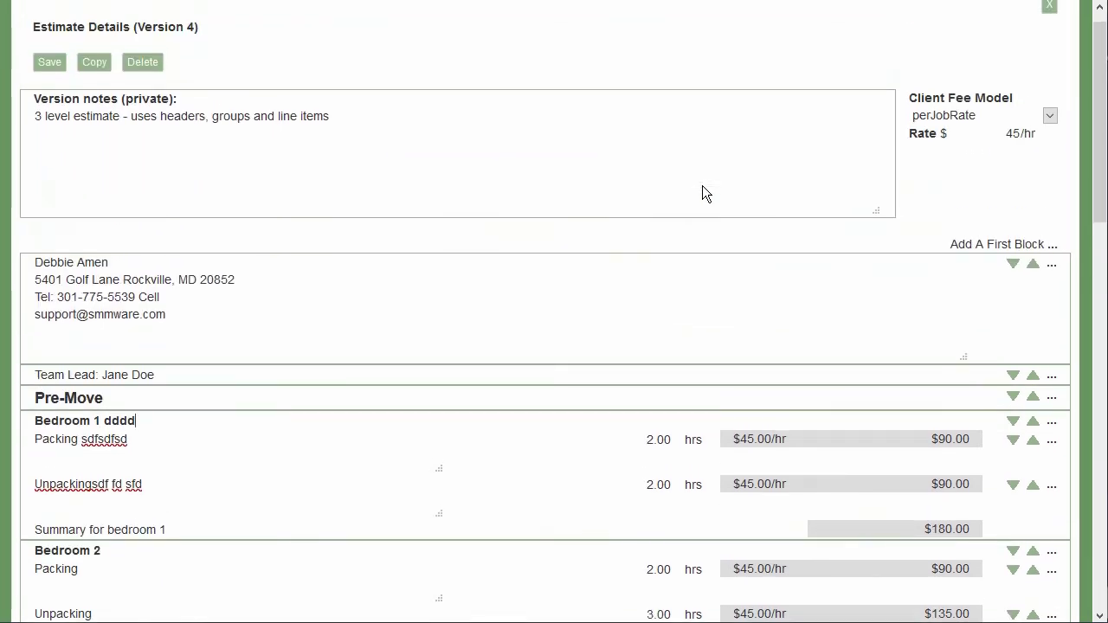
left_click(1048, 9)
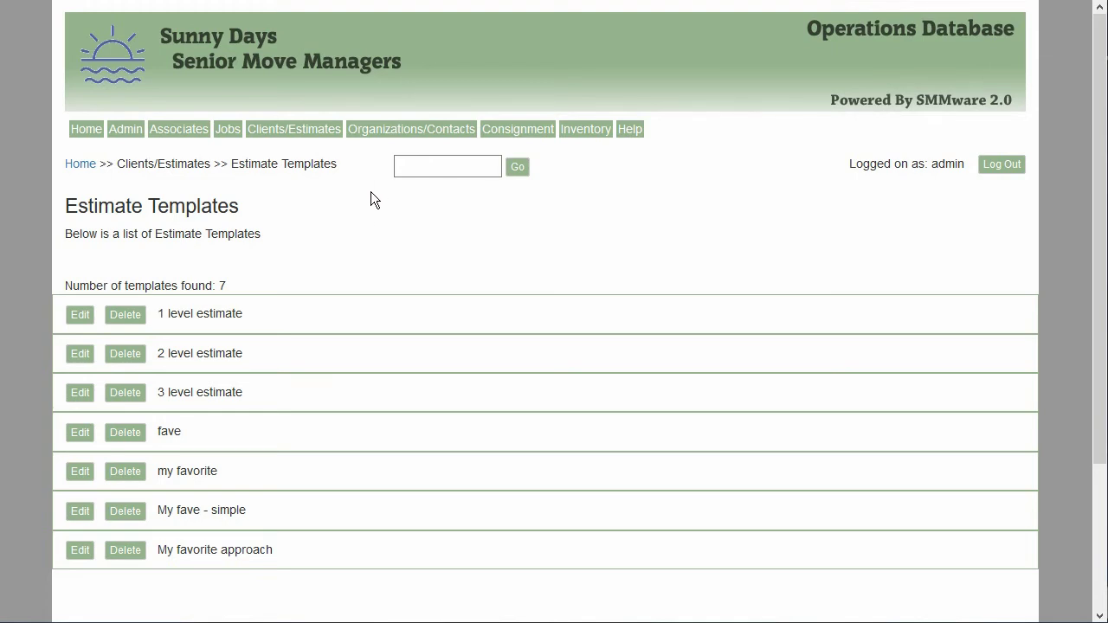
Step: Go to the Manage Estimates list and open the in-progress Move Only estimate for editing
left_click(299, 138)
left_click(304, 174)
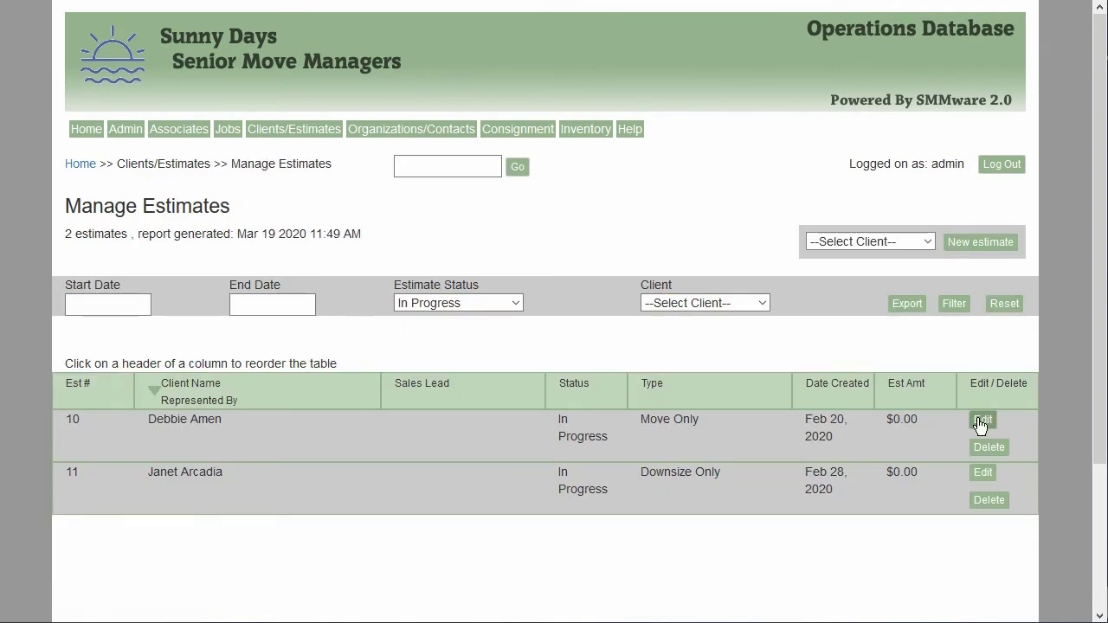
left_click(981, 422)
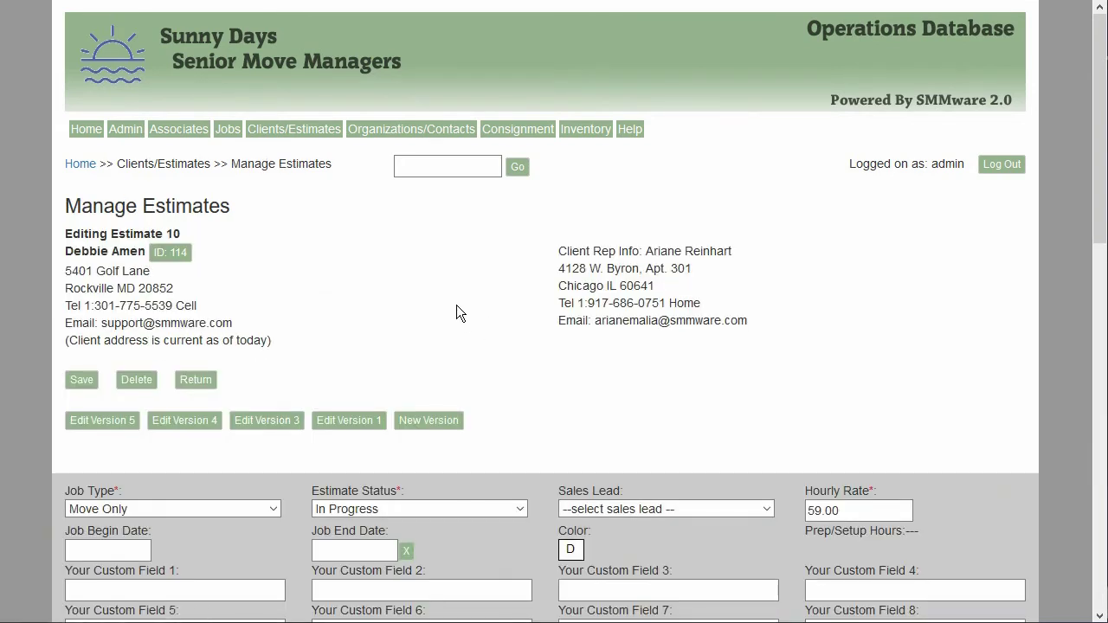
scroll(357, 273, "down", 2)
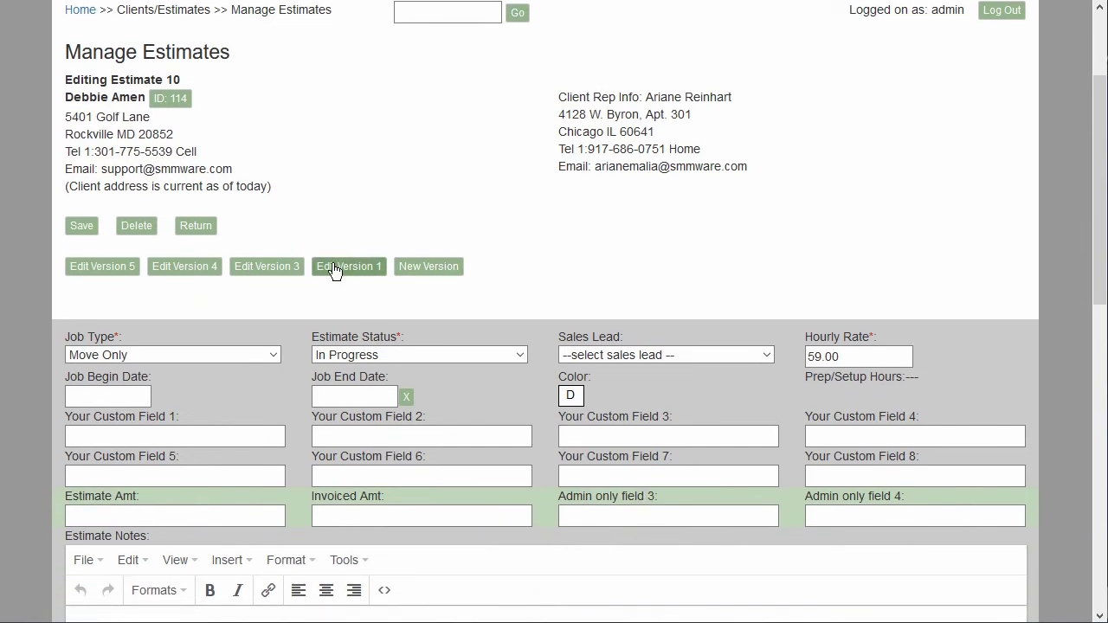
Step: Open Version 5 of the estimate to highlight its private version notes, and close the version details
left_click(104, 269)
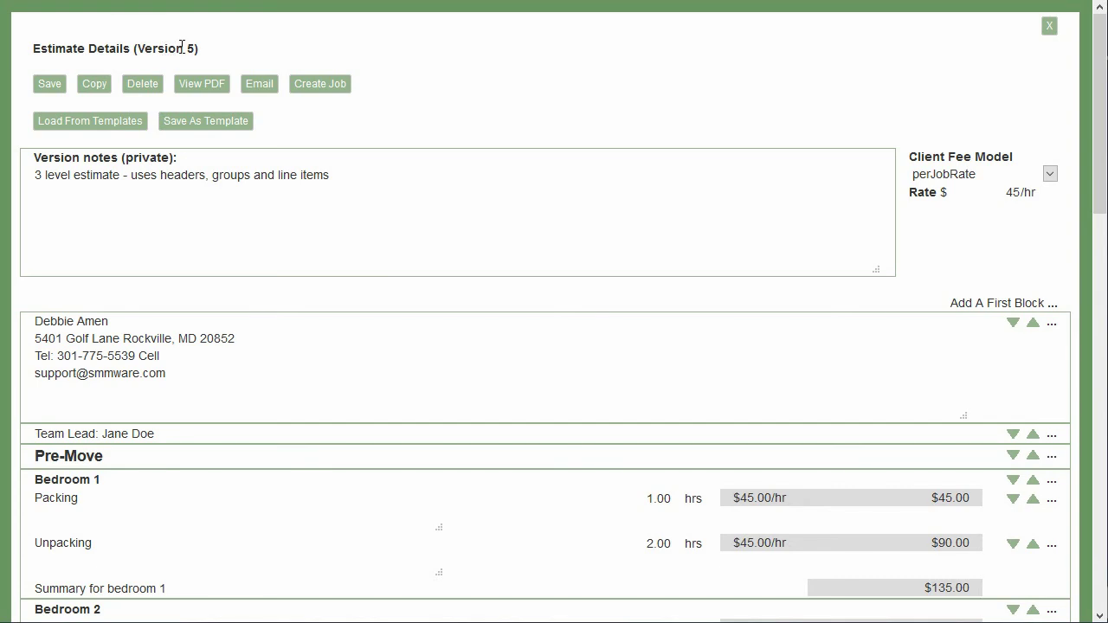
left_click_drag(344, 174, 36, 177)
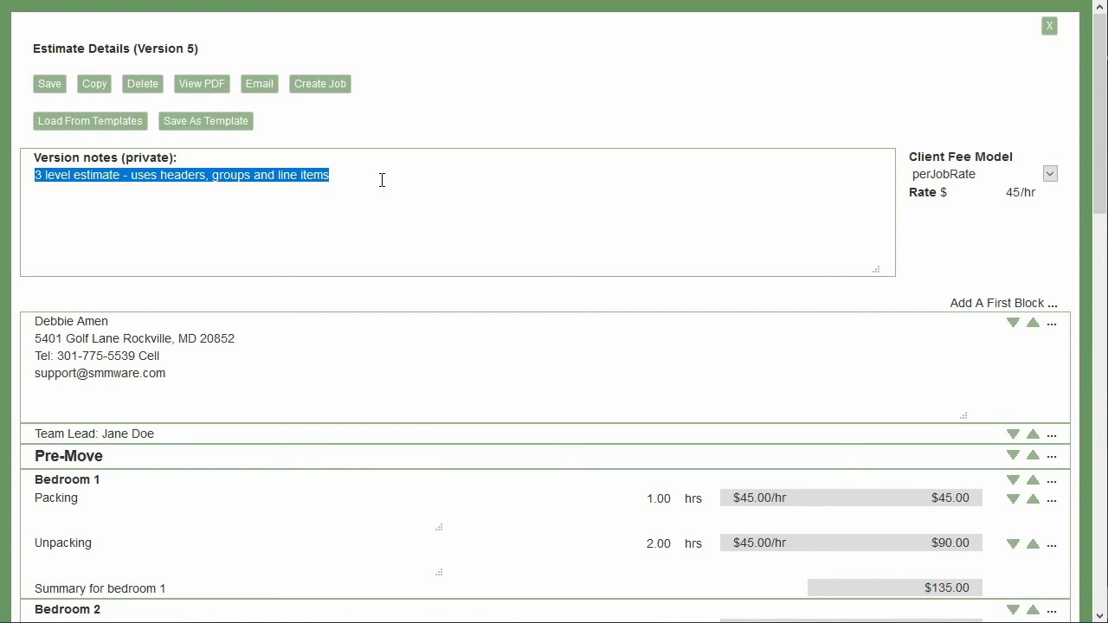
left_click(1048, 25)
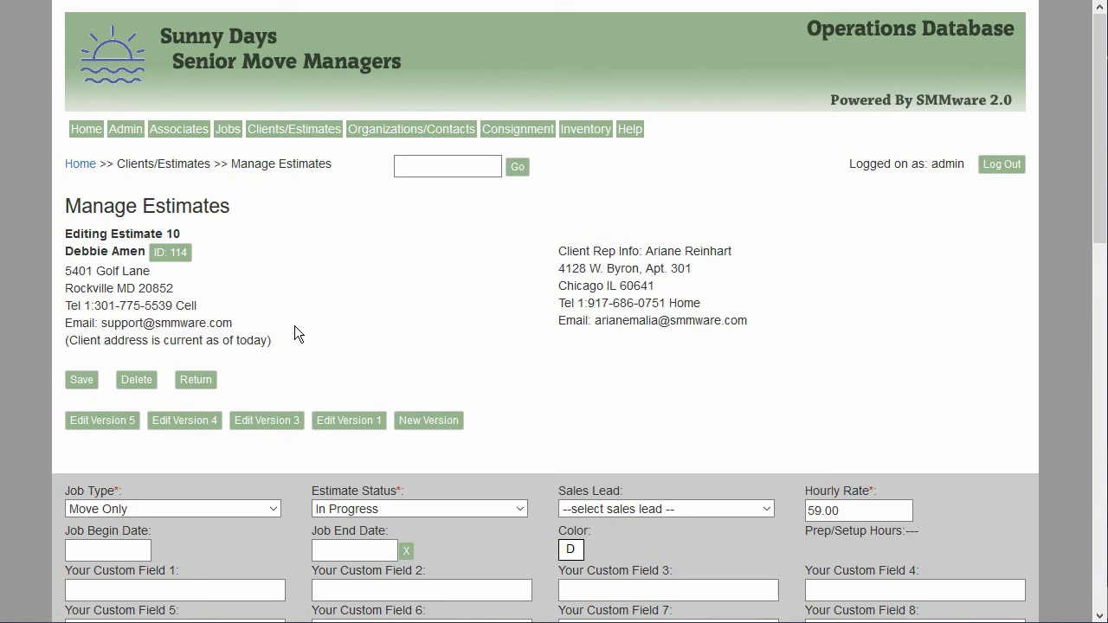
Step: Save Version 5 of the estimate as a template named "Best two level approach" and close the version details
left_click(118, 424)
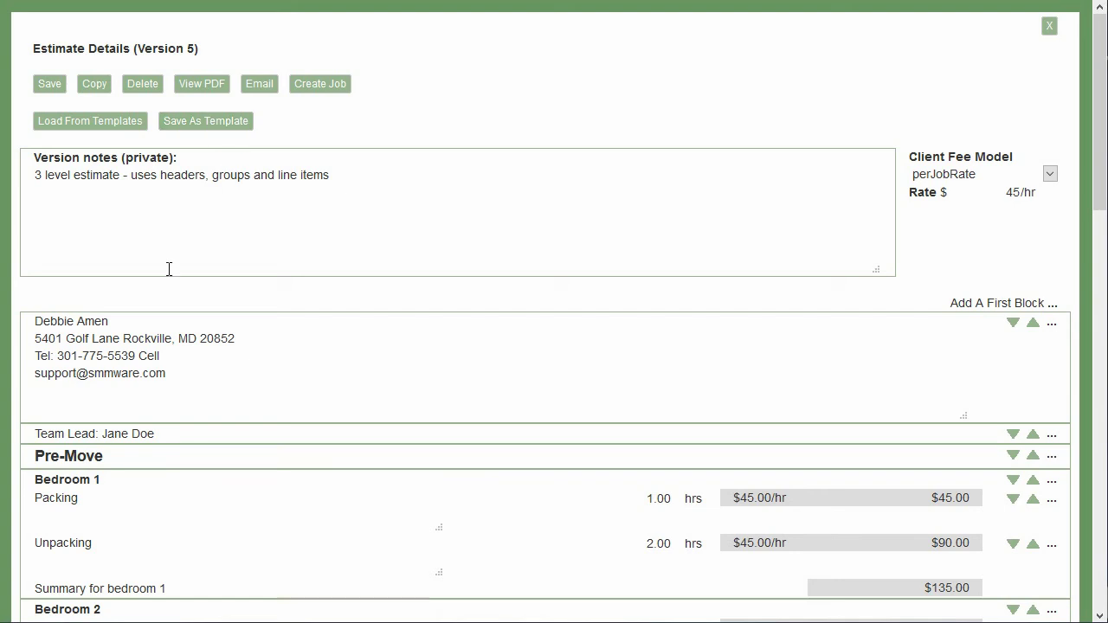
left_click(212, 122)
left_click(216, 152)
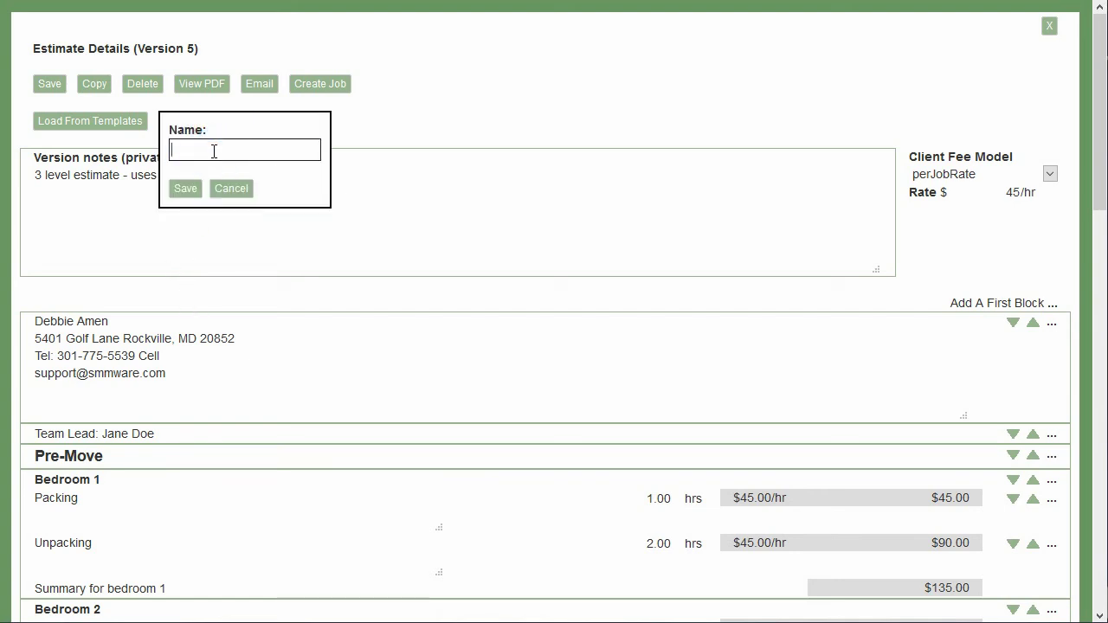
type("Best two level approach")
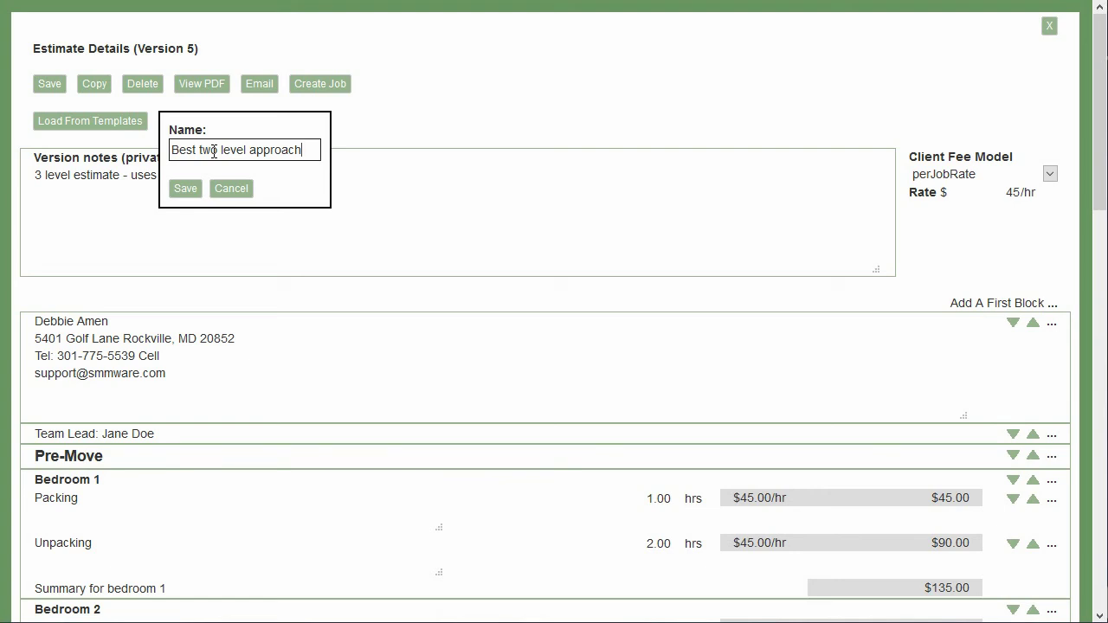
left_click(185, 188)
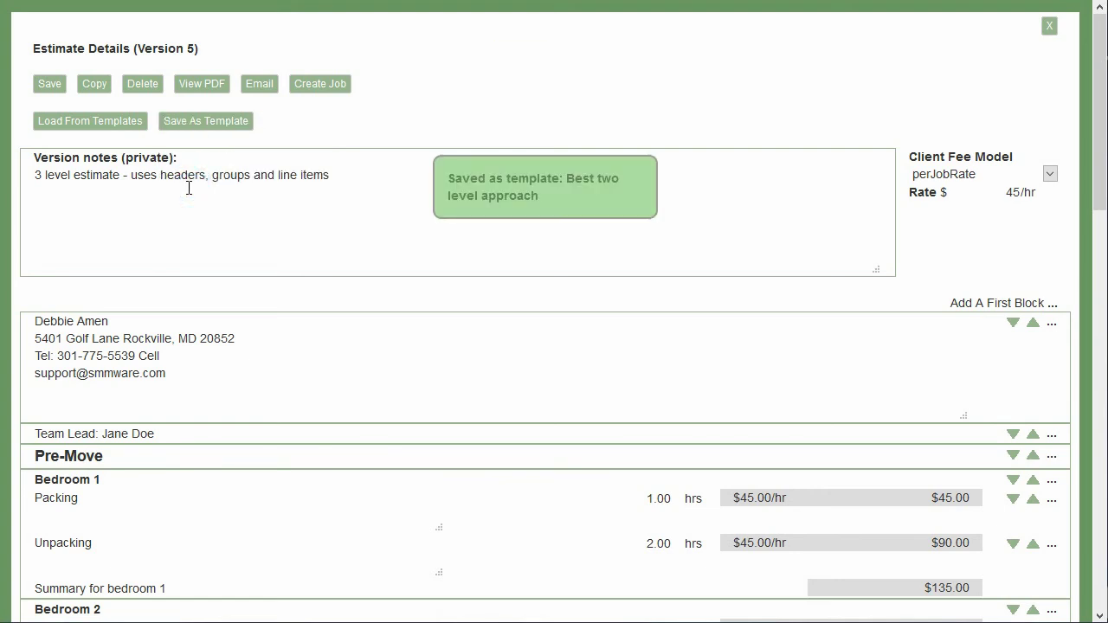
left_click(1049, 26)
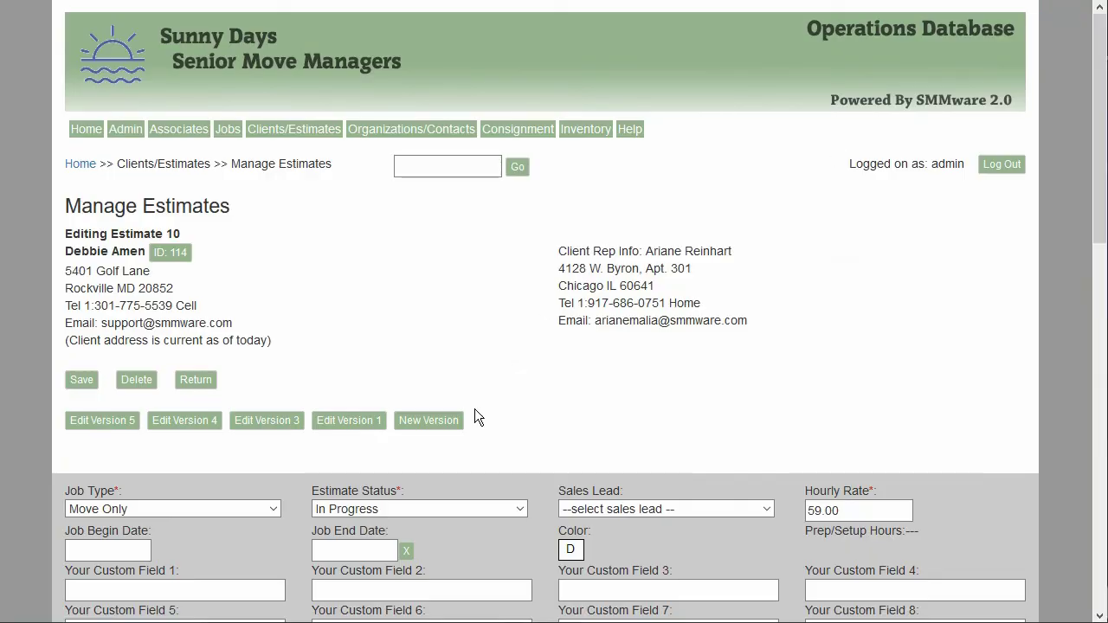
Step: Load the "Best two level approach" template into a new estimate version, and close the version details without saving
left_click(437, 421)
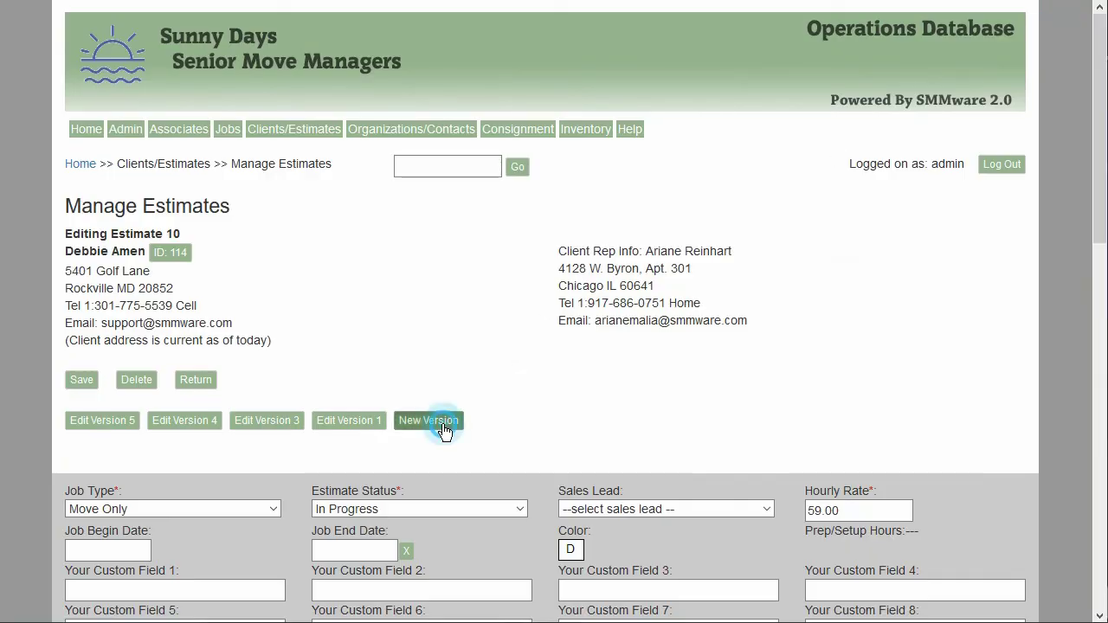
left_click(82, 122)
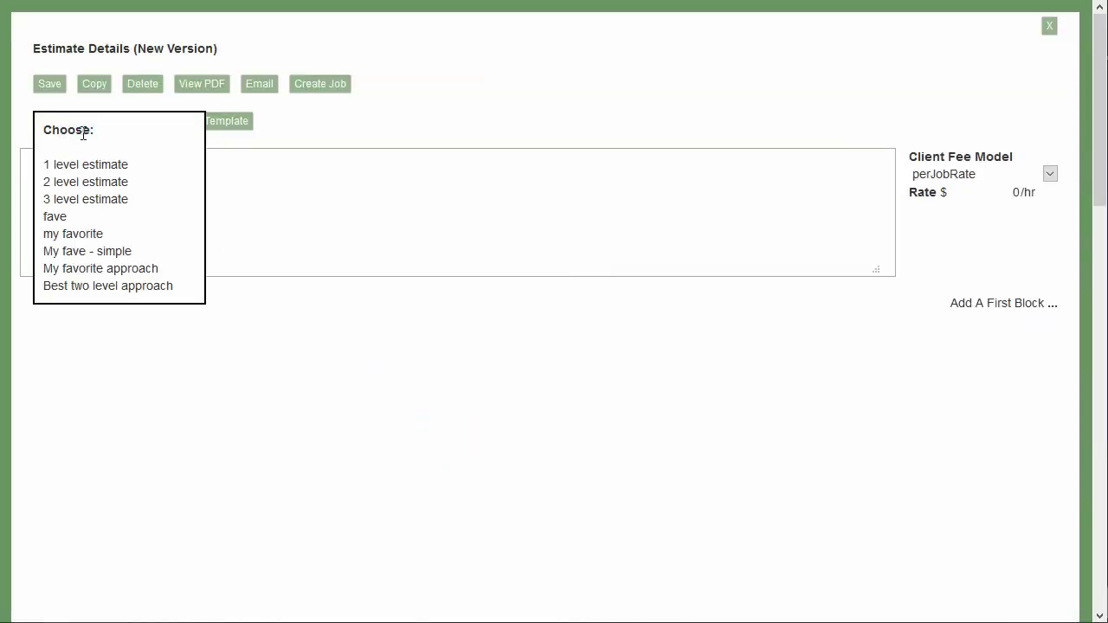
left_click(102, 289)
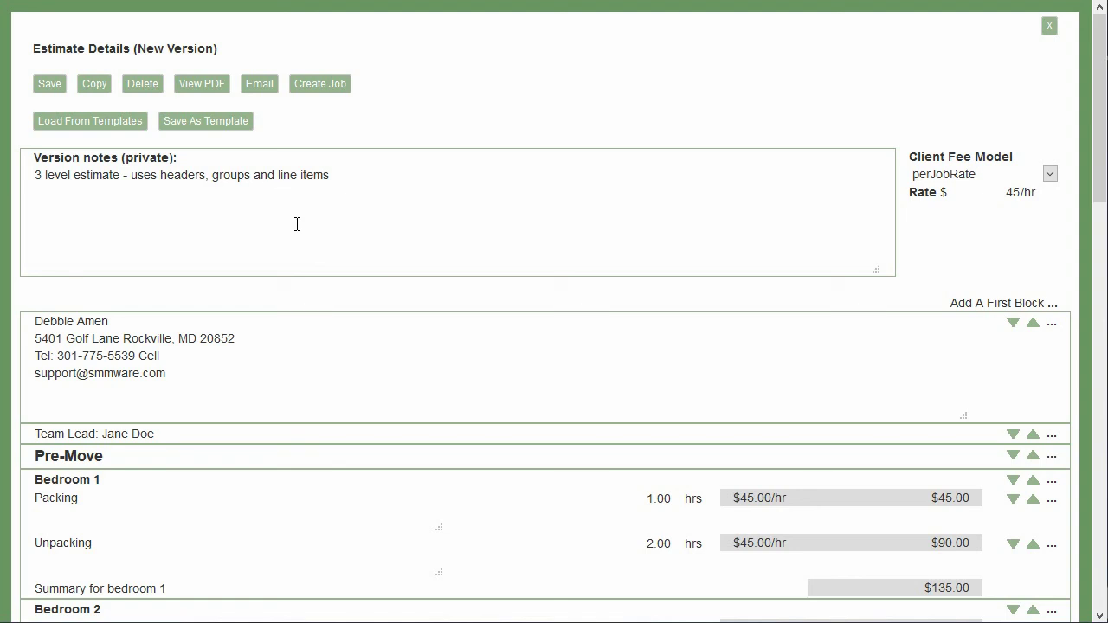
left_click(1049, 25)
Step: Go to the Estimate Templates list and look for the "Best two level approach" template
mouse_move(265, 129)
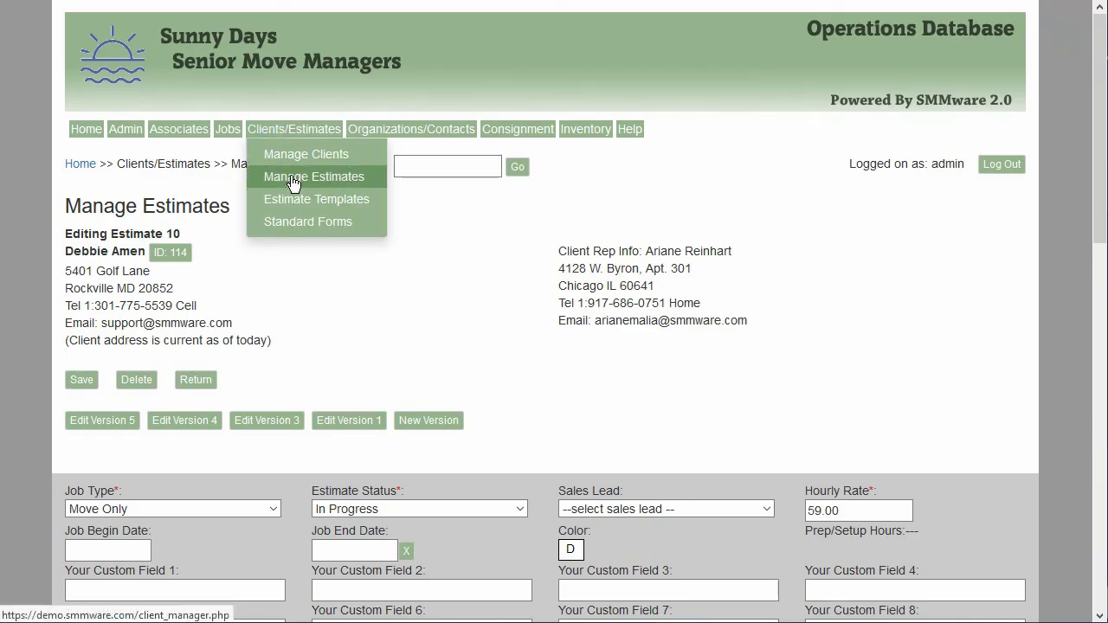
left_click(305, 205)
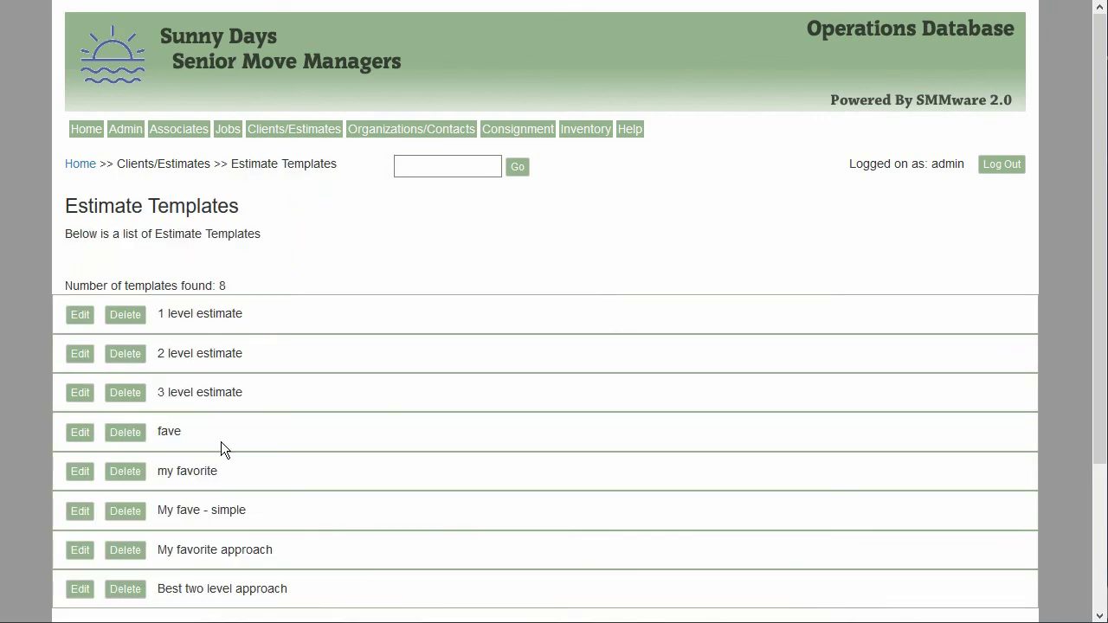
scroll(286, 441, "down", 2)
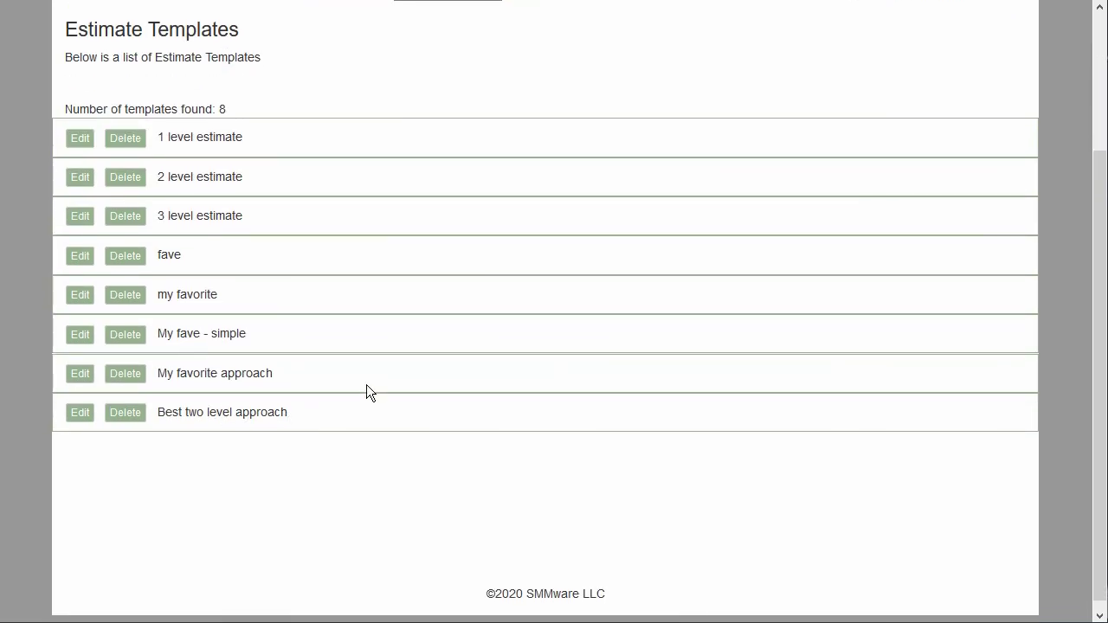